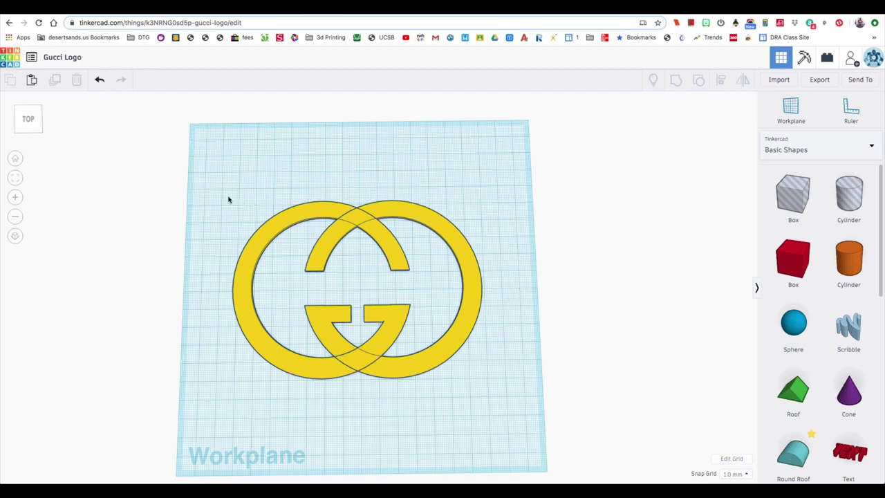
Step: Box-select the reference Gucci logo and move it to the upper-left of the workplane
{"action": "left_click_drag", "start_coordinate": [228, 199], "coordinate": [486, 365]}
{"action": "left_click_drag", "start_coordinate": [439, 352], "coordinate": [260, 235]}
{"action": "left_click", "coordinate": [415, 252]}
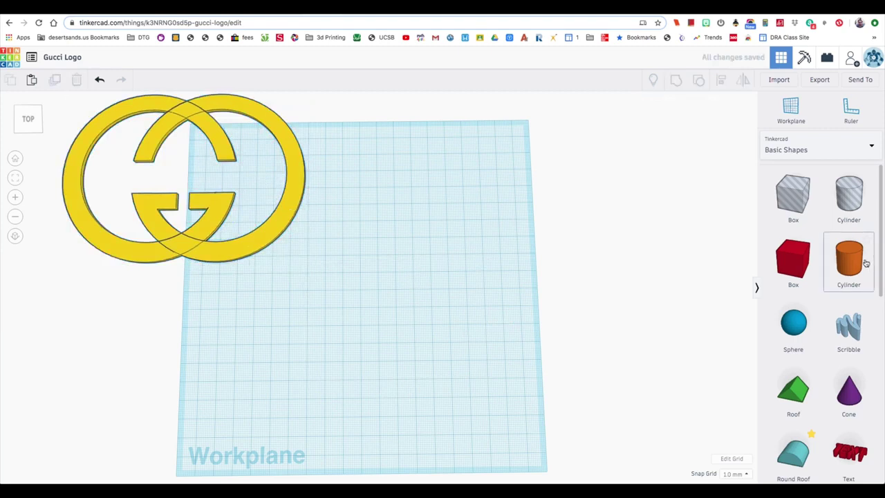
Step: Add a cylinder and set its width and length to 100 each
{"action": "left_click_drag", "start_coordinate": [864, 263], "coordinate": [443, 277]}
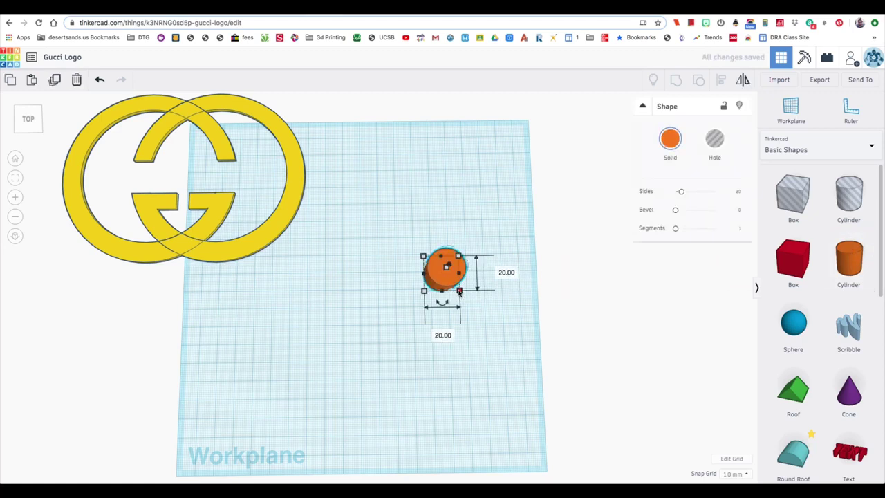
{"action": "left_click", "coordinate": [496, 322]}
{"action": "left_click", "coordinate": [453, 276]}
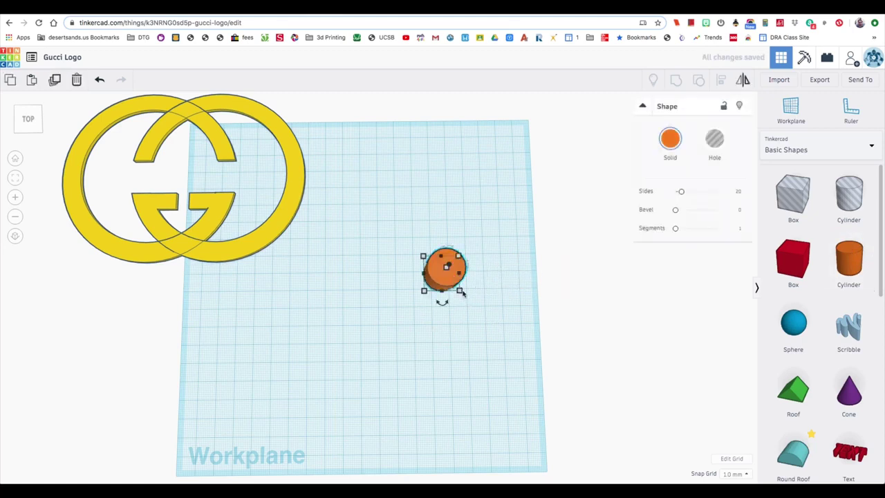
{"action": "mouse_move", "coordinate": [461, 292]}
{"action": "left_click", "coordinate": [442, 334]}
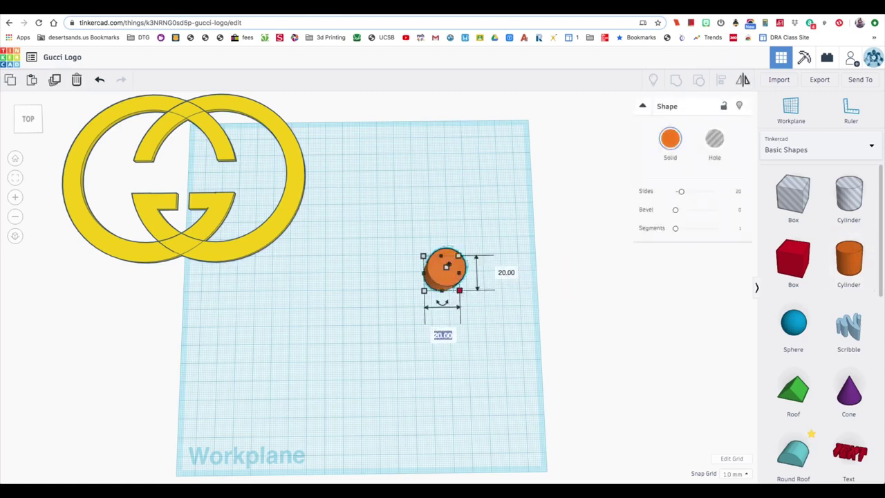
{"action": "type", "text": "100"}
{"action": "key", "text": "Return"}
{"action": "left_click", "coordinate": [646, 270]}
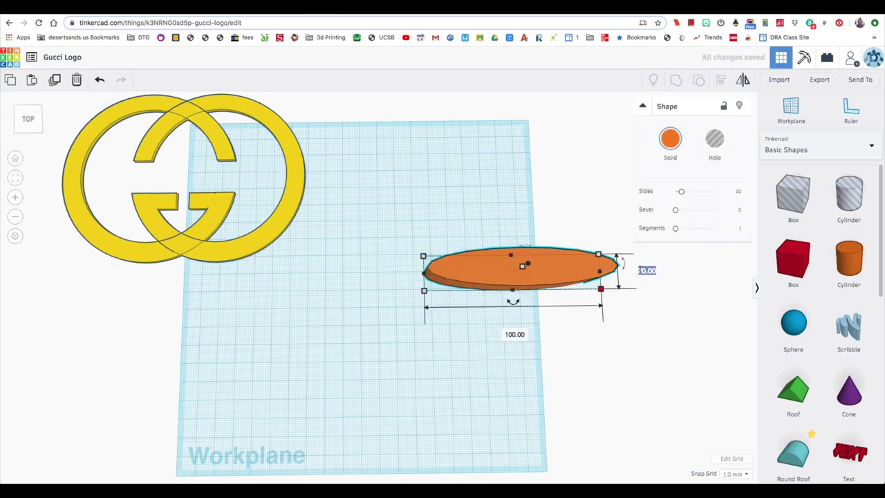
{"action": "type", "text": "100"}
{"action": "key", "text": "Return"}
Step: Move the large disc up and left and raise its side count to 64
{"action": "left_click_drag", "start_coordinate": [569, 300], "coordinate": [451, 244]}
{"action": "scroll", "coordinate": [431, 207], "scroll_direction": "up", "scroll_amount": 6}
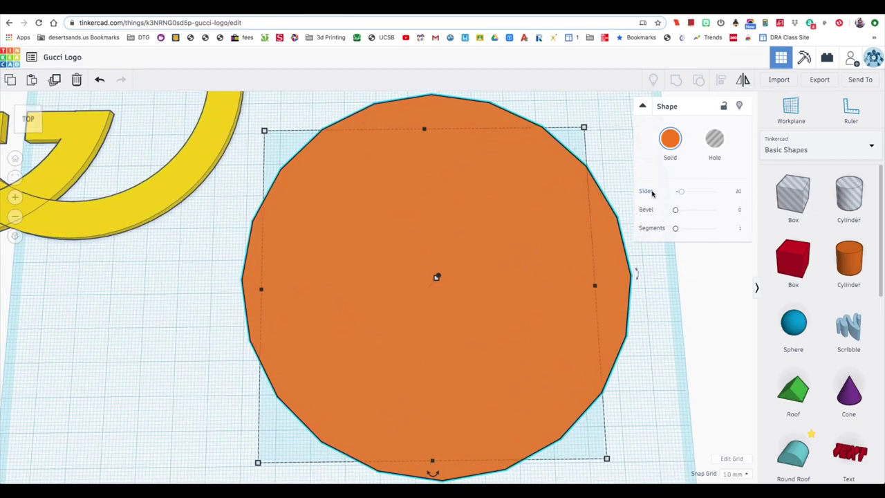
{"action": "left_click", "coordinate": [682, 194]}
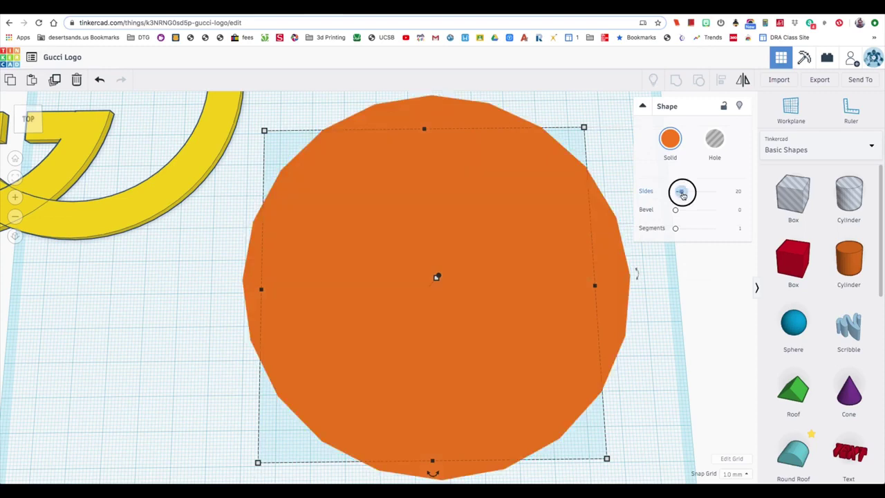
{"action": "left_click_drag", "start_coordinate": [682, 193], "coordinate": [742, 202]}
{"action": "scroll", "coordinate": [537, 196], "scroll_direction": "down", "scroll_amount": 4}
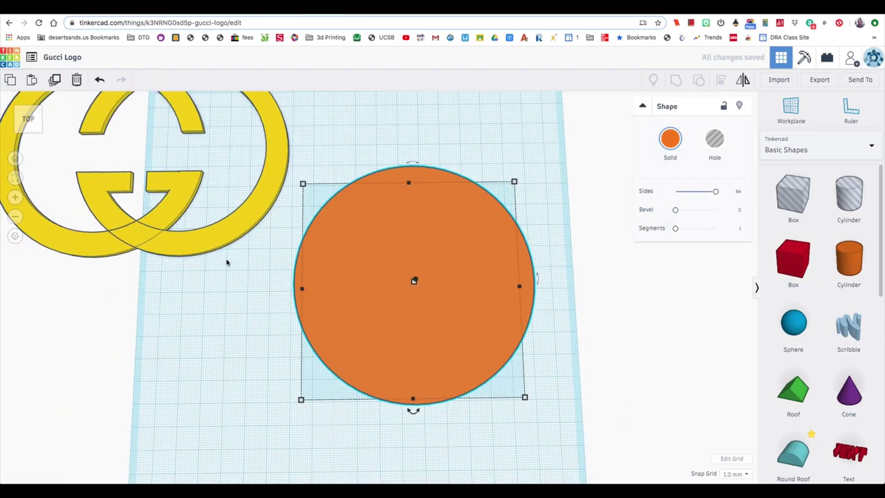
Step: Flatten the orange cylinder to a 2 mm height
{"action": "left_click", "coordinate": [210, 241]}
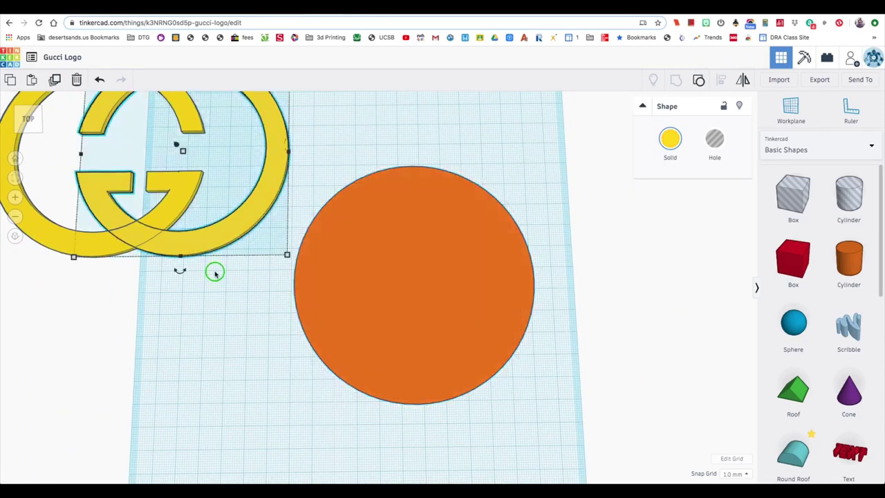
{"action": "right_click_drag", "start_coordinate": [213, 270], "coordinate": [228, 213]}
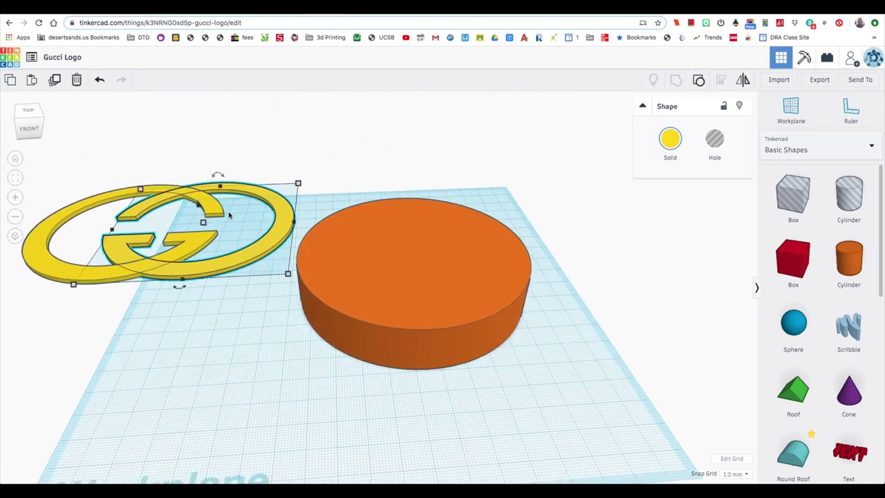
{"action": "mouse_move", "coordinate": [204, 223]}
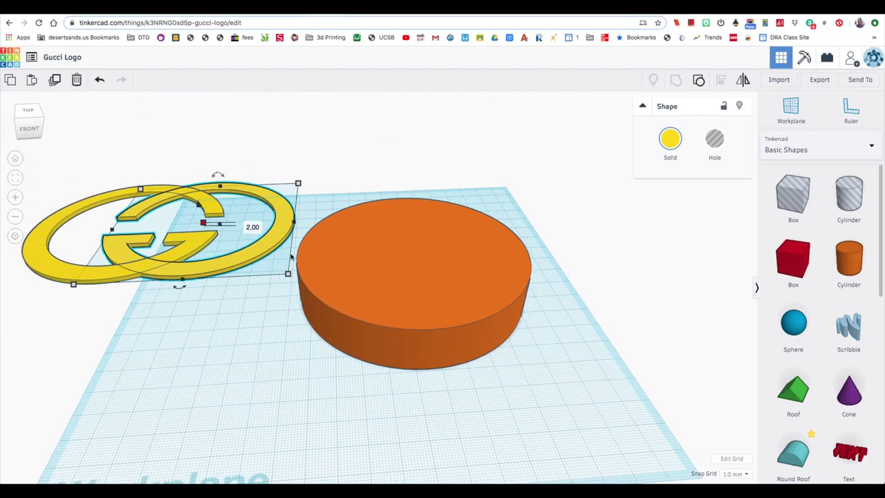
{"action": "left_click", "coordinate": [408, 281]}
{"action": "mouse_move", "coordinate": [412, 252]}
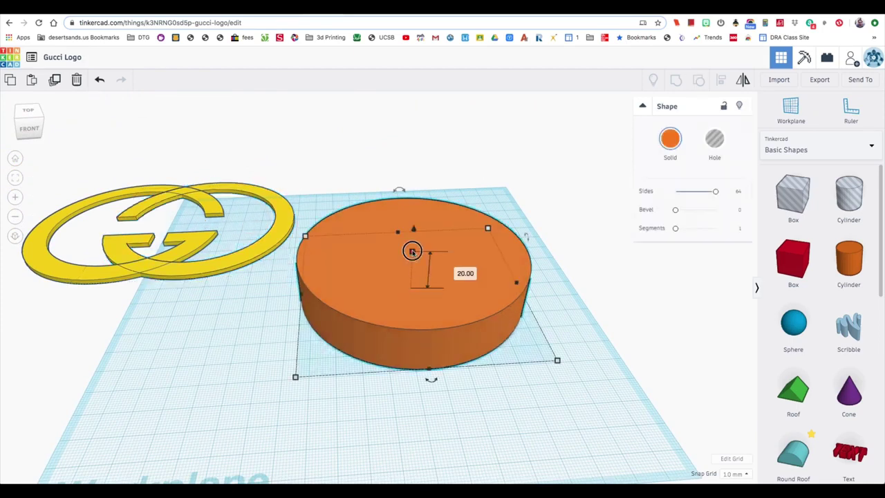
{"action": "left_click", "coordinate": [457, 269]}
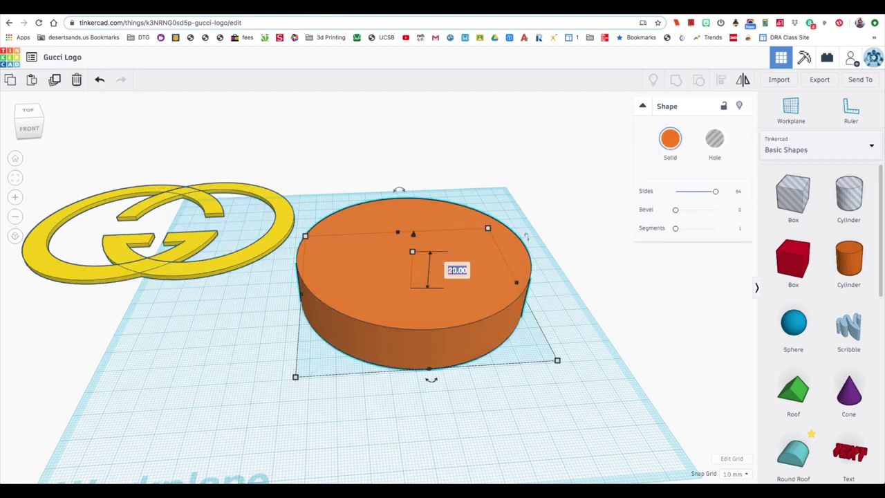
{"action": "type", "text": "2"}
{"action": "key", "text": "Return"}
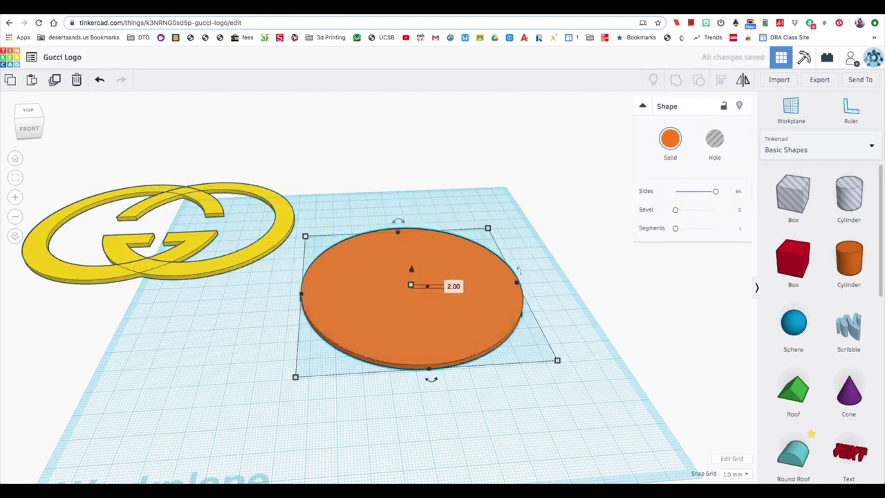
Step: Drop a cylinder hole at the centre of the orange disc
{"action": "right_click_drag", "start_coordinate": [381, 330], "coordinate": [381, 383]}
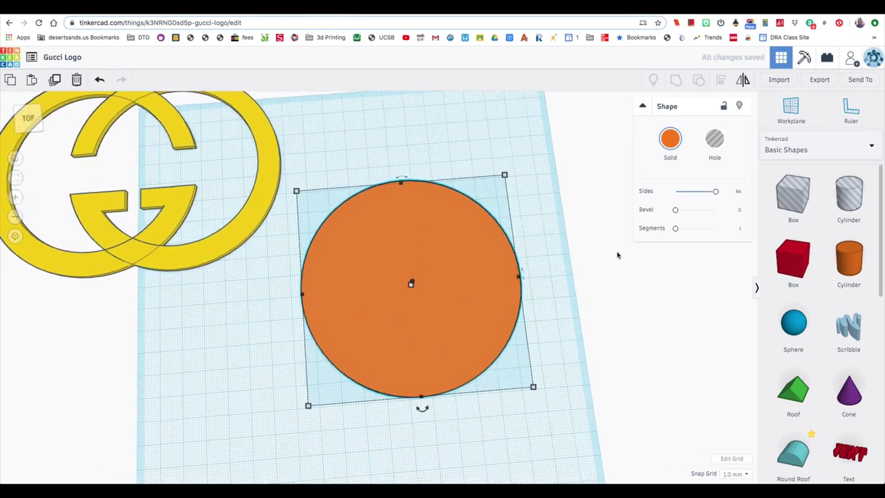
{"action": "left_click_drag", "start_coordinate": [848, 199], "coordinate": [419, 282]}
{"action": "right_click_drag", "start_coordinate": [419, 282], "coordinate": [397, 213]}
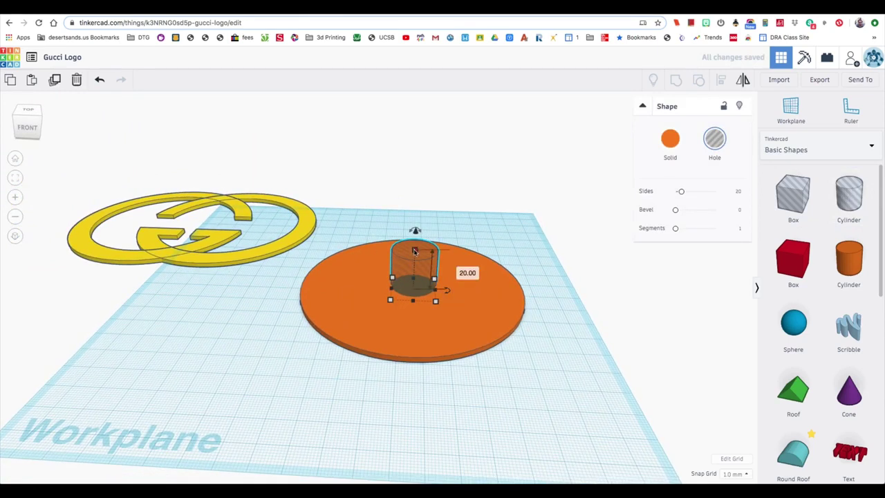
Step: Resize the cylinder hole to 80 by 80 with 64 sides
{"action": "mouse_move", "coordinate": [435, 302]}
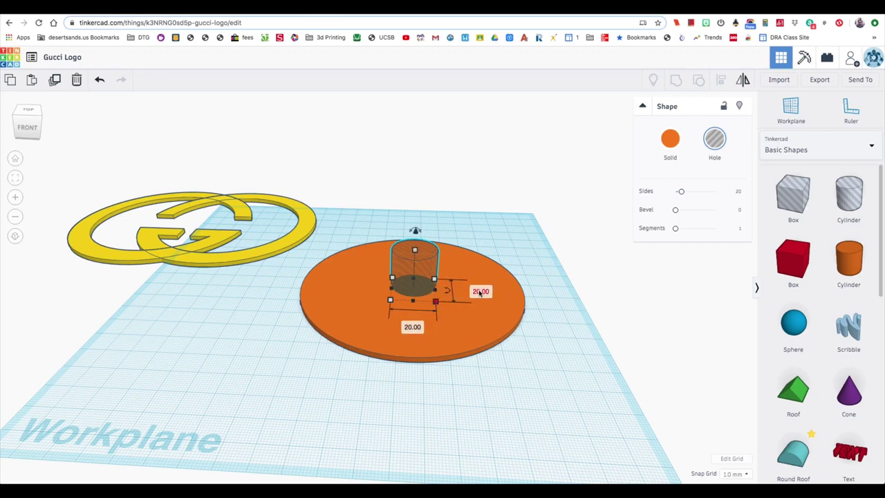
{"action": "left_click", "coordinate": [480, 292]}
{"action": "type", "text": "80"}
{"action": "key", "text": "Return"}
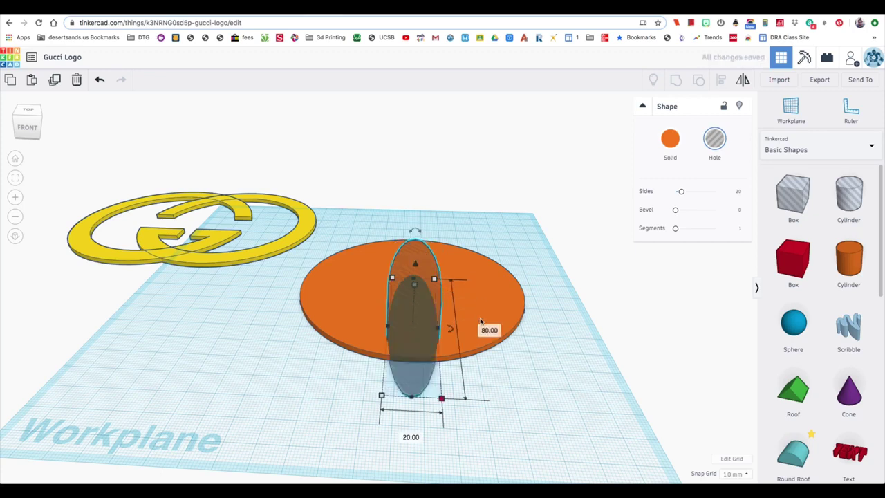
{"action": "left_click", "coordinate": [411, 437]}
{"action": "type", "text": "80"}
{"action": "key", "text": "Return"}
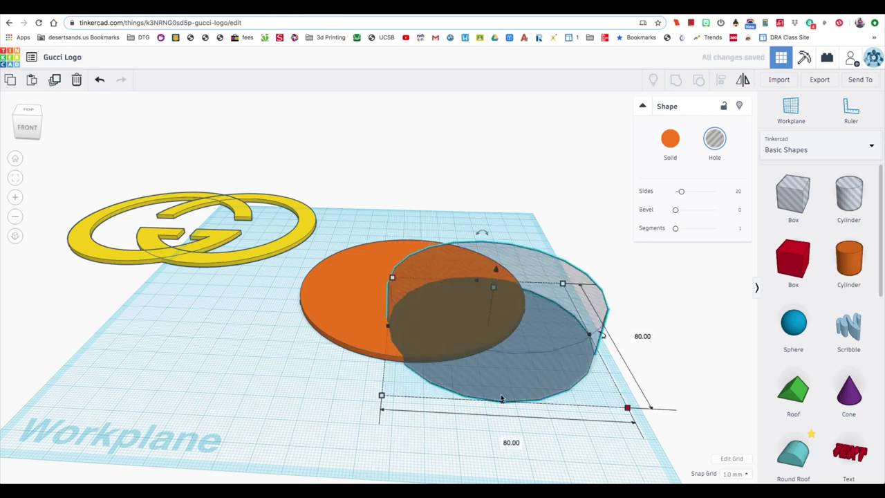
{"action": "left_click_drag", "start_coordinate": [681, 191], "coordinate": [716, 191]}
Step: Centre the hole over the orange disc and nudge both circles into place
{"action": "left_click_drag", "start_coordinate": [573, 305], "coordinate": [481, 264]}
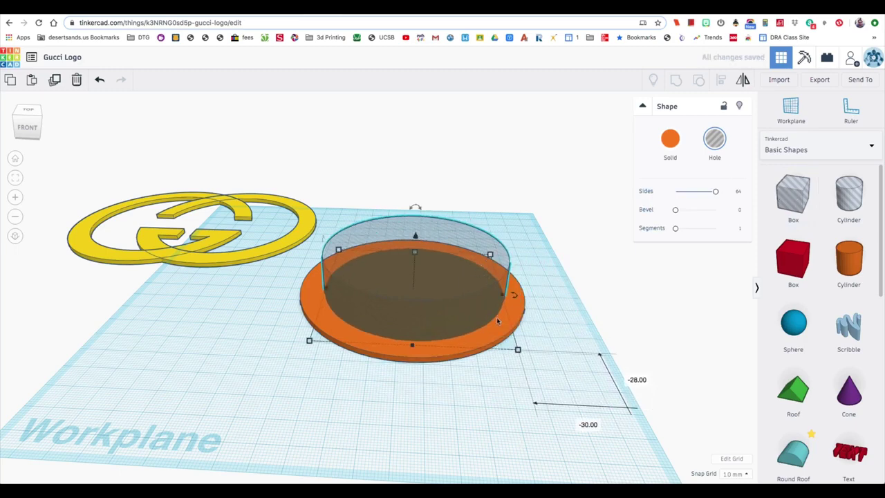
{"action": "right_click_drag", "start_coordinate": [499, 338], "coordinate": [507, 420]}
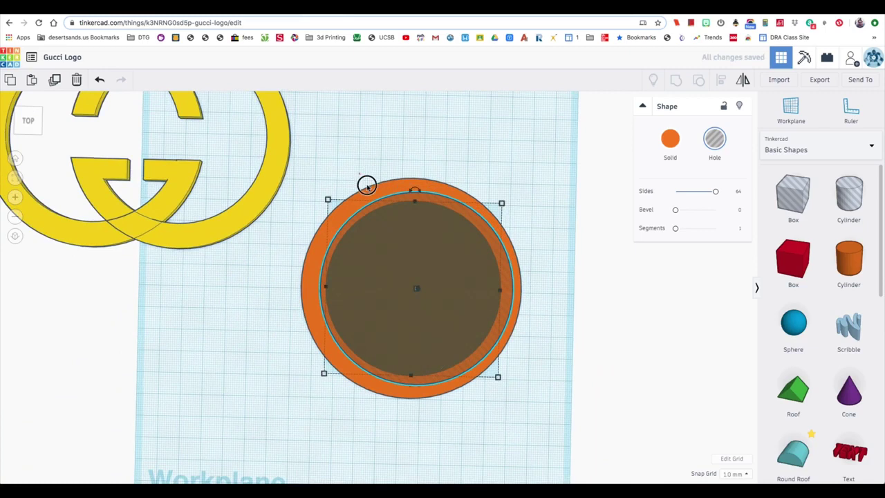
{"action": "left_click_drag", "start_coordinate": [357, 174], "coordinate": [502, 374]}
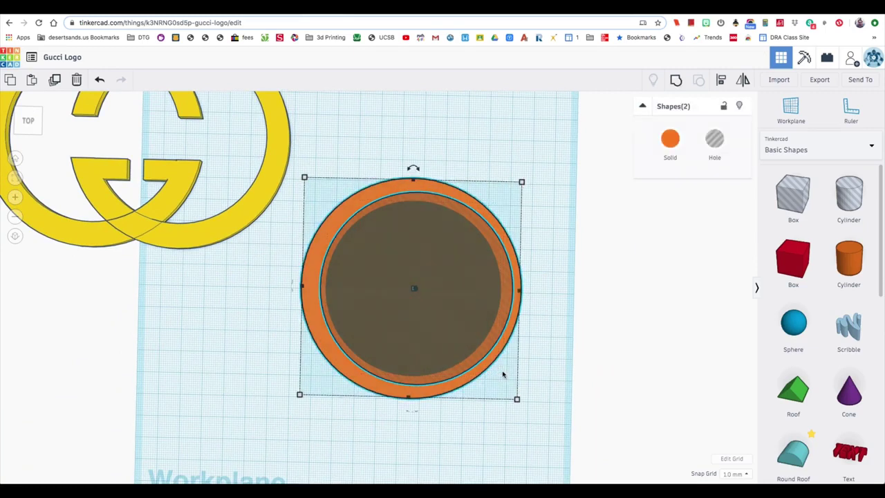
{"action": "key", "text": "Left"}
{"action": "key", "text": "Left"}
{"action": "key", "text": "Left"}
{"action": "key", "text": "Left"}
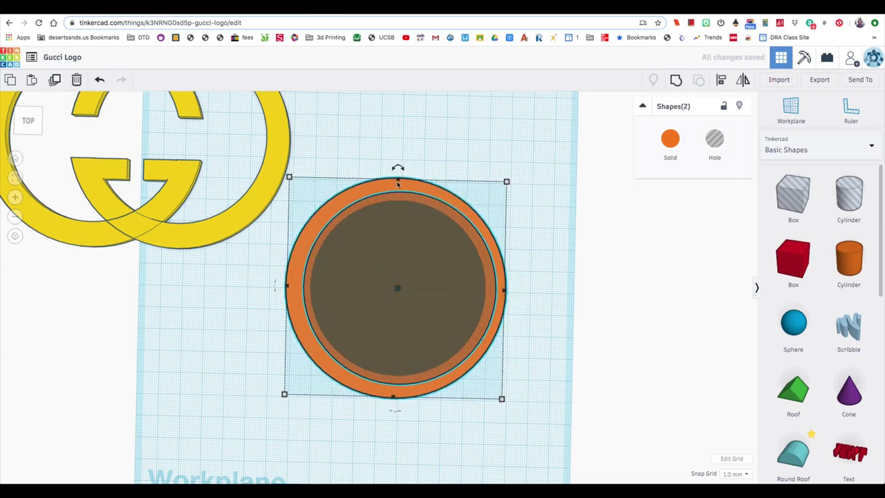
{"action": "left_click_drag", "start_coordinate": [398, 182], "coordinate": [399, 184]}
{"action": "key", "text": "Right"}
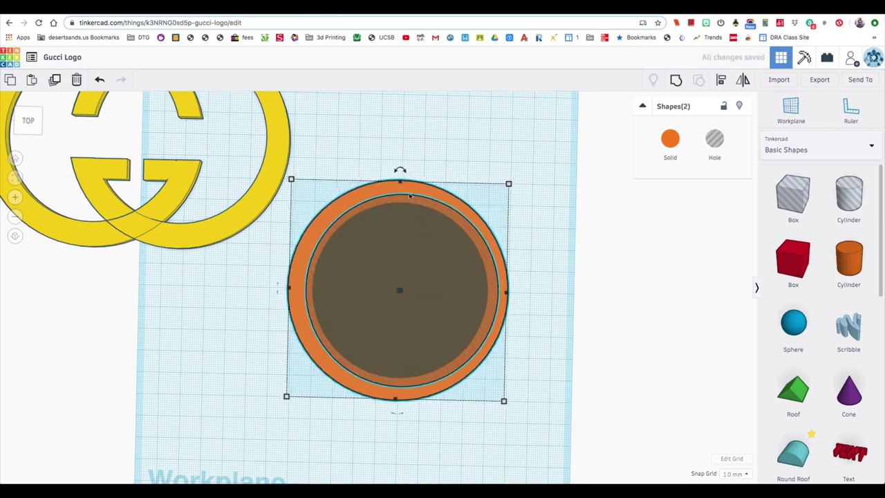
{"action": "key", "text": "Down"}
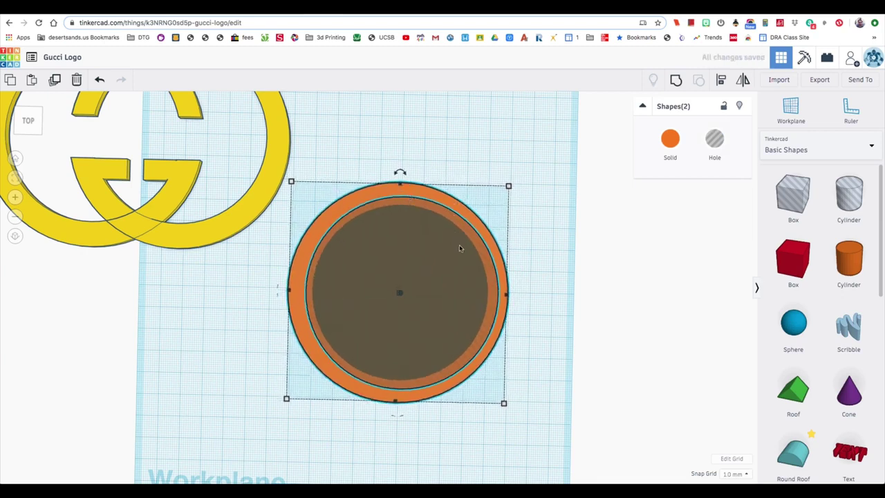
{"action": "right_click_drag", "start_coordinate": [497, 375], "coordinate": [491, 136]}
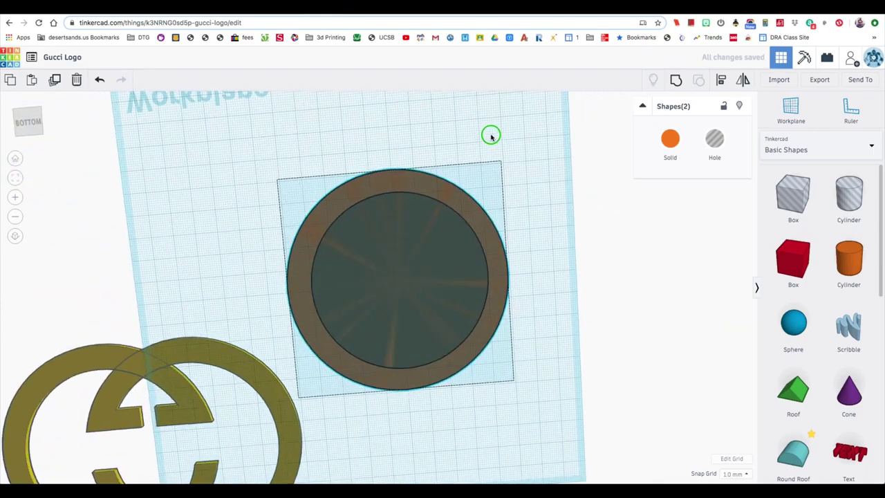
Step: Nudge the outer orange cylinder about 1 mm right to centre it on the hole
{"action": "scroll", "coordinate": [438, 276], "scroll_direction": "up", "scroll_amount": 5}
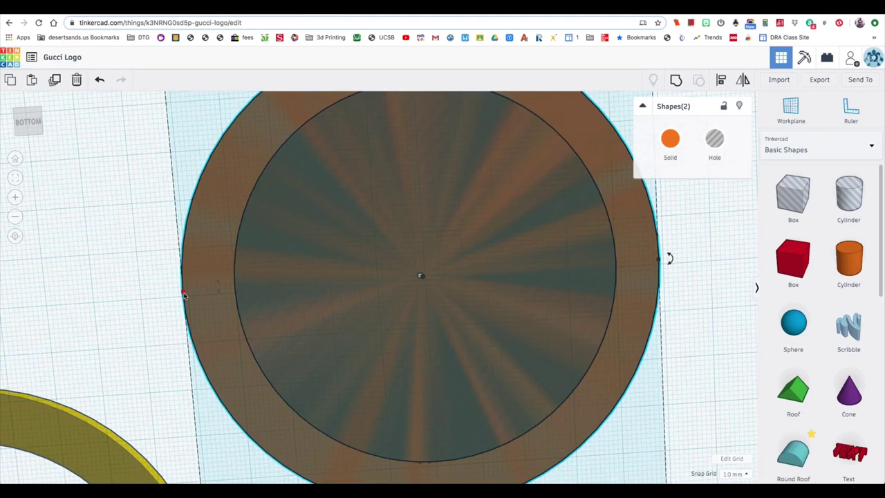
{"action": "key", "text": "Down"}
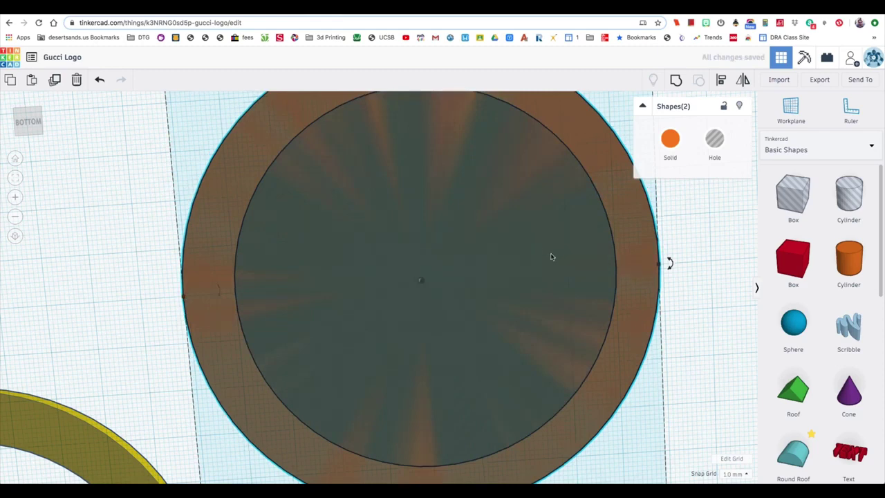
{"action": "scroll", "coordinate": [551, 256], "scroll_direction": "down", "scroll_amount": 2}
{"action": "scroll", "coordinate": [423, 162], "scroll_direction": "down", "scroll_amount": 2}
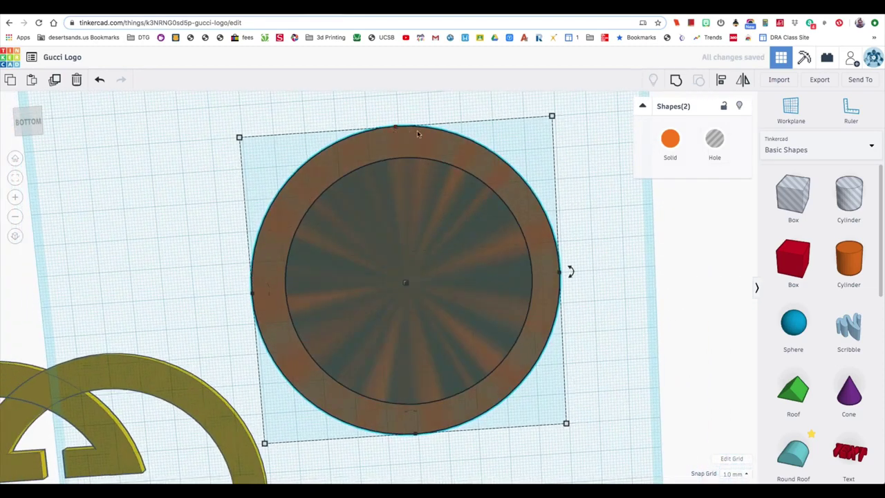
{"action": "left_click", "coordinate": [587, 195]}
{"action": "left_click", "coordinate": [487, 170]}
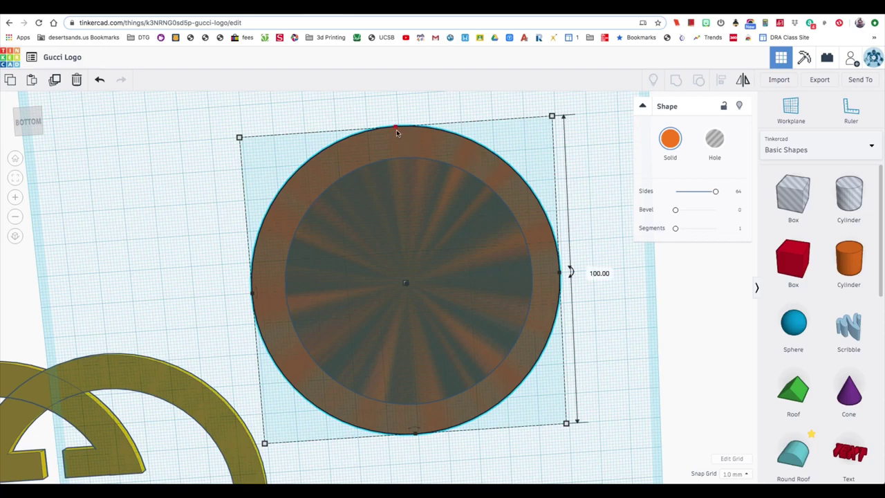
{"action": "key", "text": "Right"}
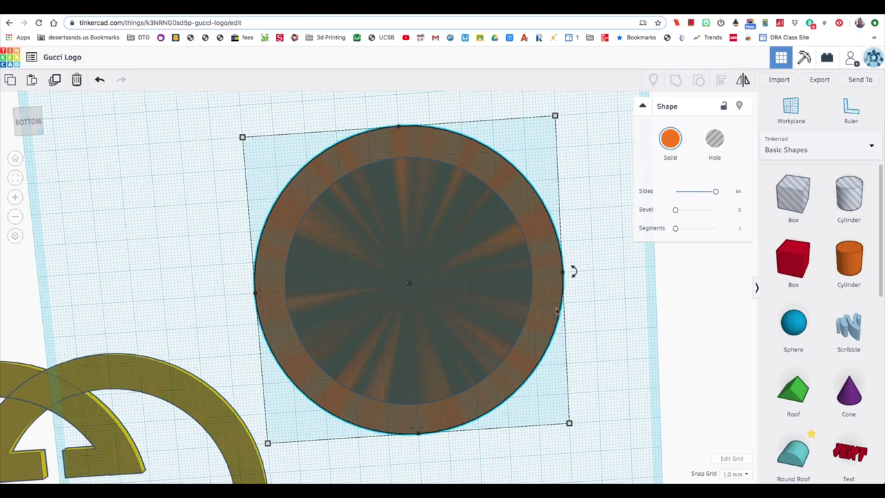
Step: Check the ring's alignment from the Bottom view and zoom to fit the hole disc
{"action": "left_click", "coordinate": [27, 123]}
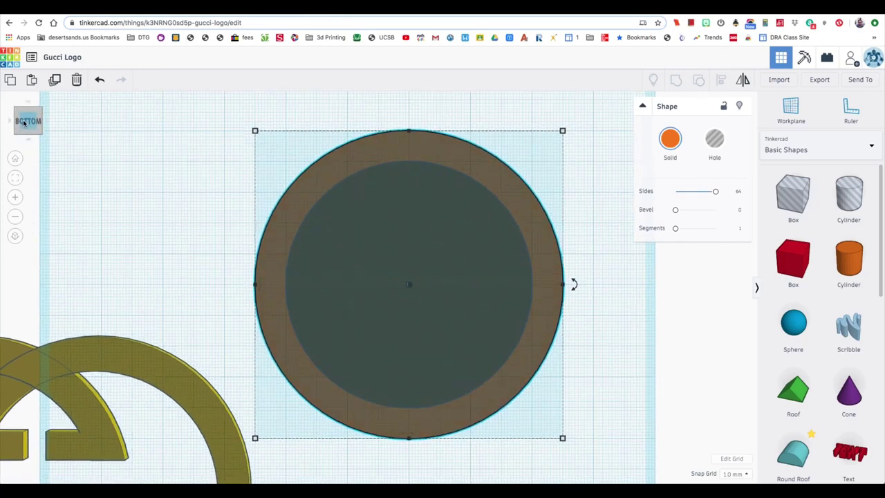
{"action": "scroll", "coordinate": [186, 298], "scroll_direction": "up", "scroll_amount": 2}
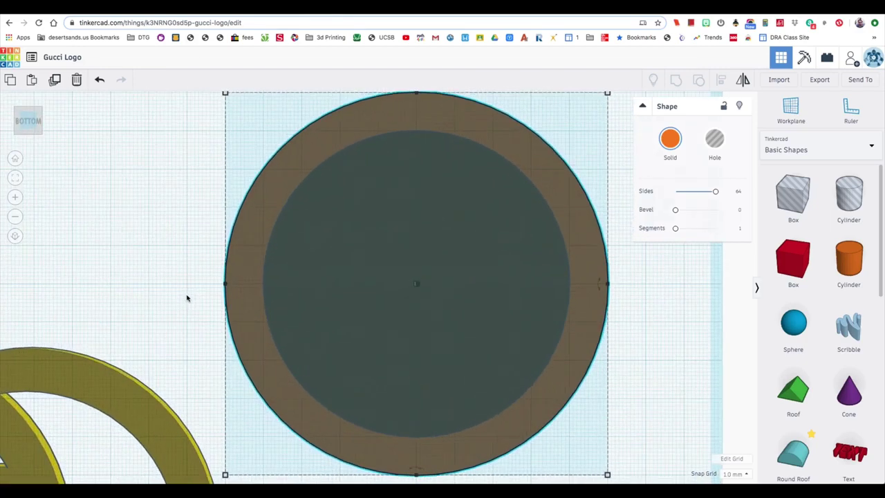
{"action": "left_click", "coordinate": [343, 319]}
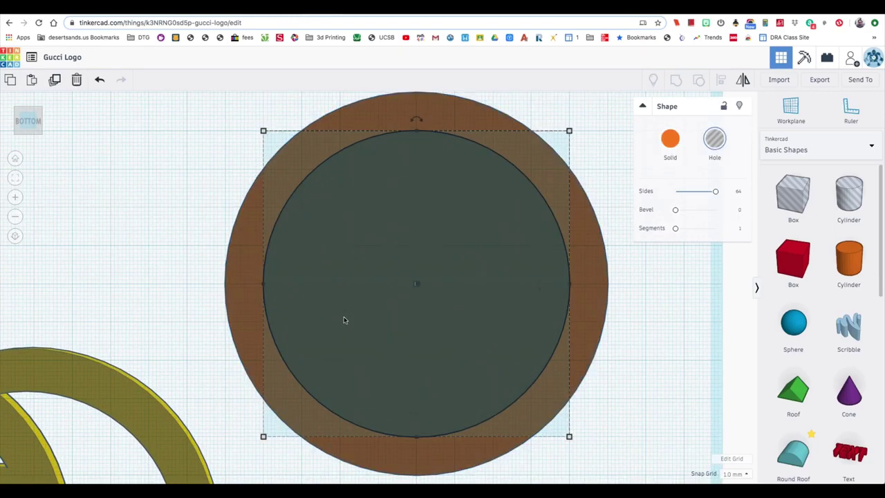
{"action": "scroll", "coordinate": [418, 293], "scroll_direction": "up", "scroll_amount": 4}
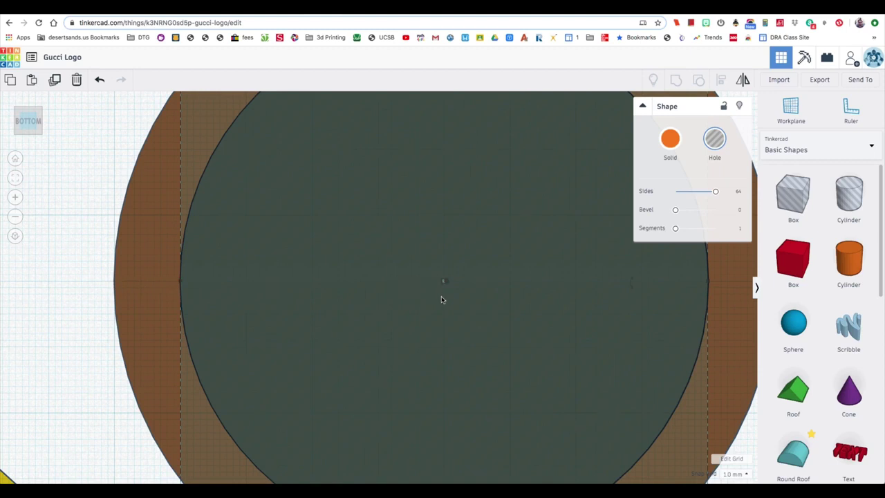
{"action": "left_click", "coordinate": [153, 304]}
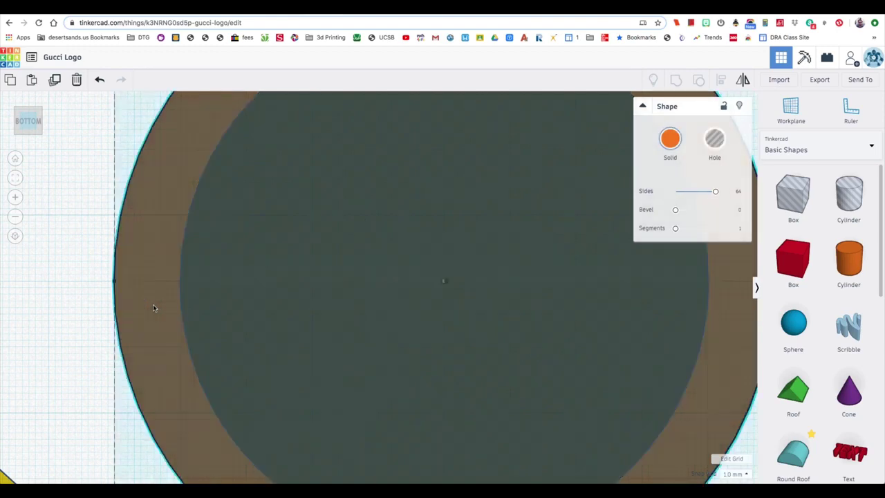
{"action": "left_click", "coordinate": [273, 279]}
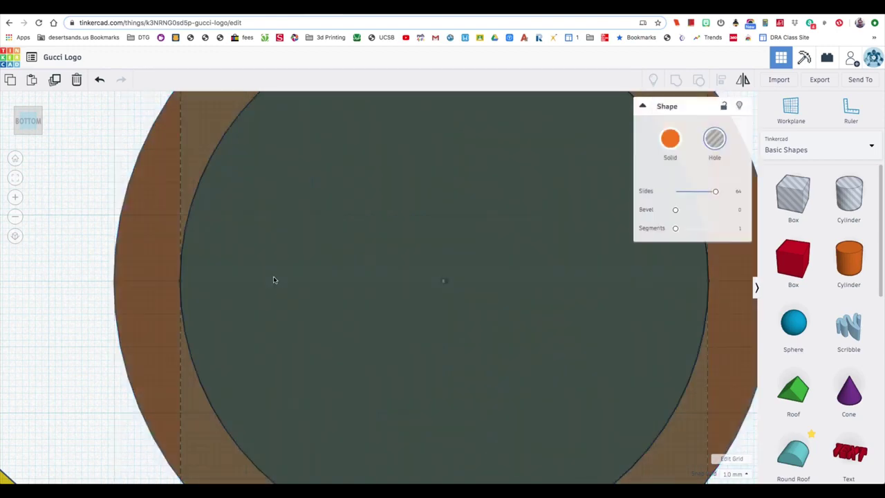
{"action": "key", "text": "f"}
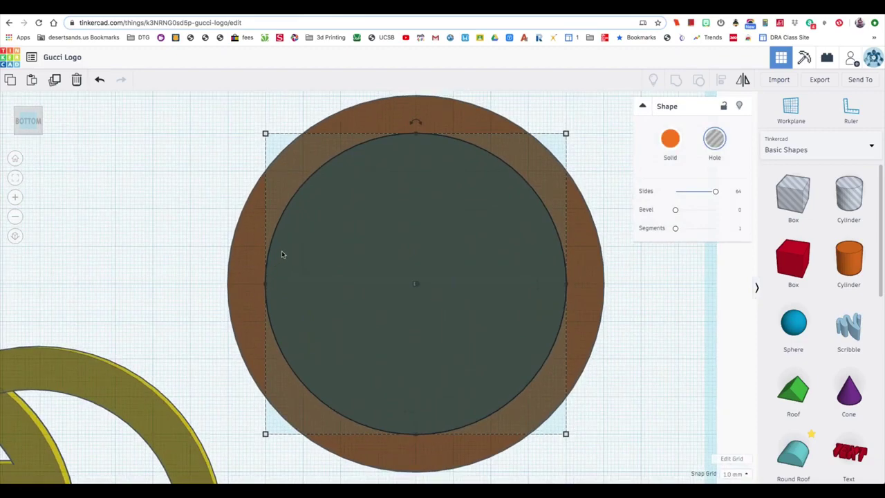
{"action": "right_click_drag", "start_coordinate": [281, 254], "coordinate": [386, 393]}
Step: Group the orange cylinder and hole disc into a hollow ring
{"action": "scroll", "coordinate": [387, 395], "scroll_direction": "down", "scroll_amount": 2}
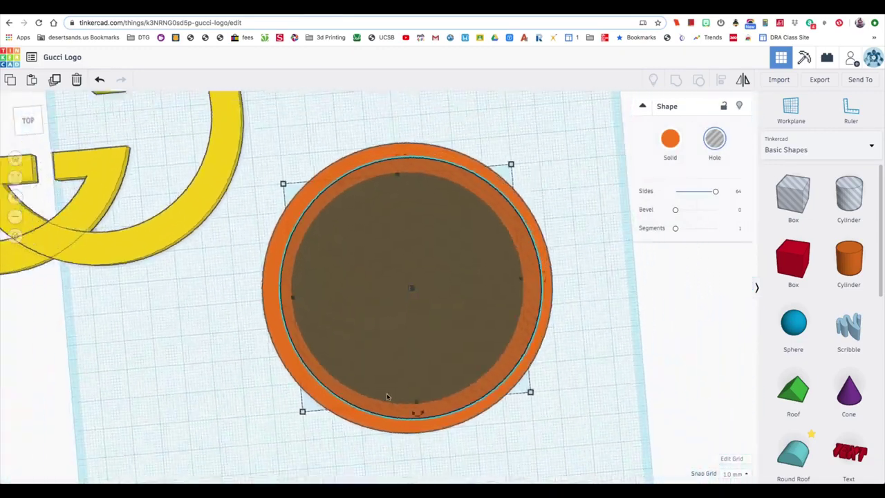
{"action": "left_click_drag", "start_coordinate": [395, 144], "coordinate": [453, 289]}
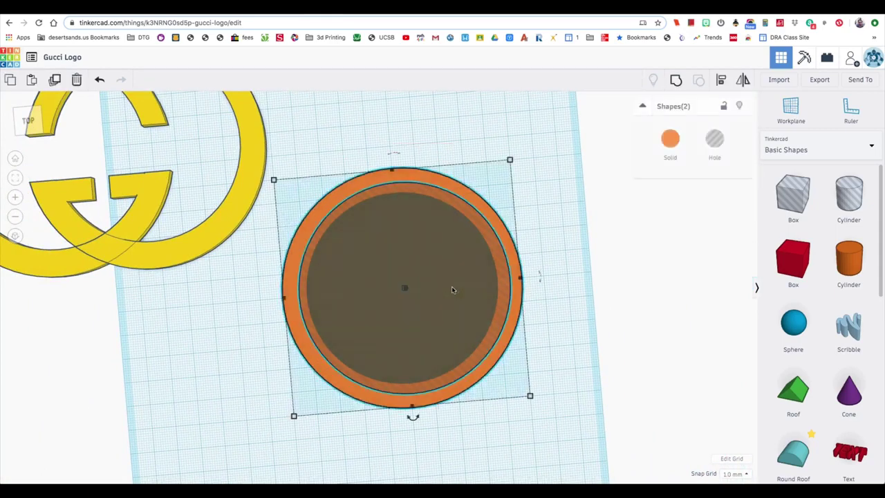
{"action": "left_click", "coordinate": [28, 122]}
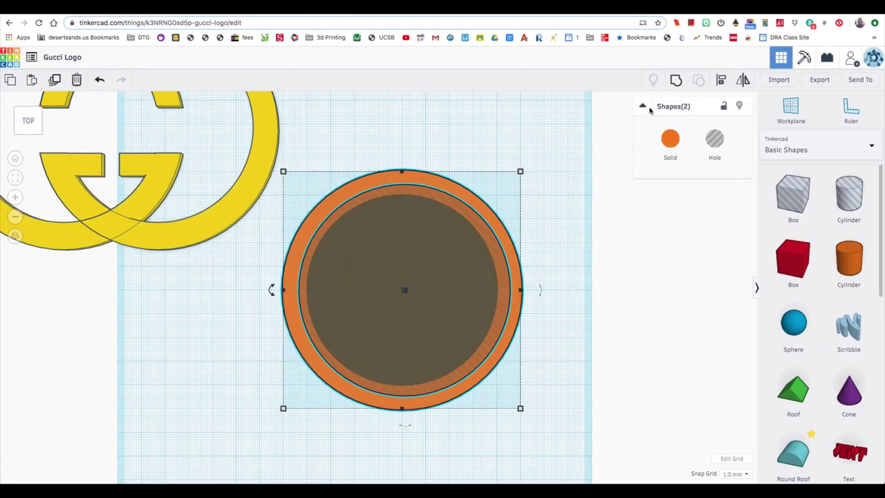
{"action": "left_click", "coordinate": [676, 81]}
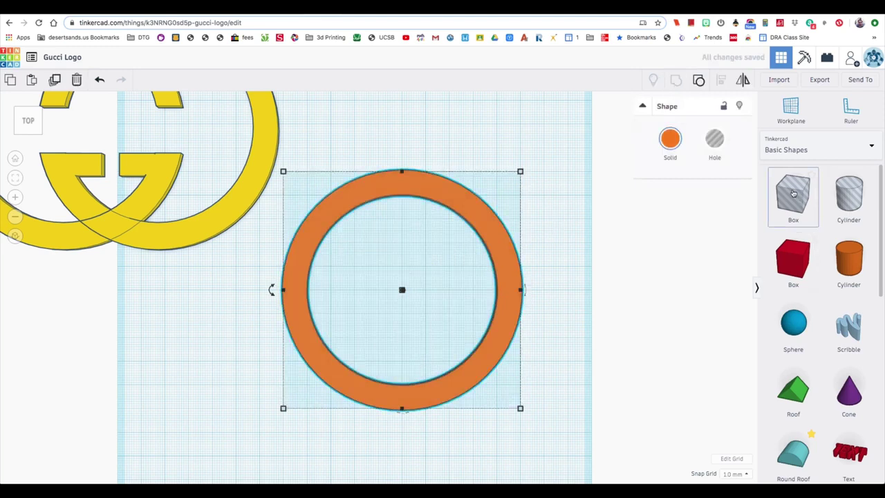
Step: Place a 20 mm box hole inside the ring, 44 mm from the centre
{"action": "left_click_drag", "start_coordinate": [794, 193], "coordinate": [402, 291]}
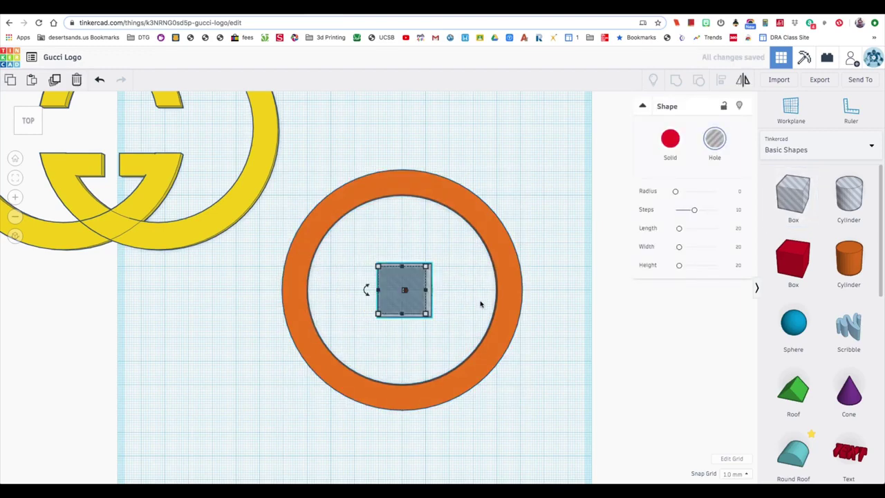
{"action": "left_click", "coordinate": [504, 302]}
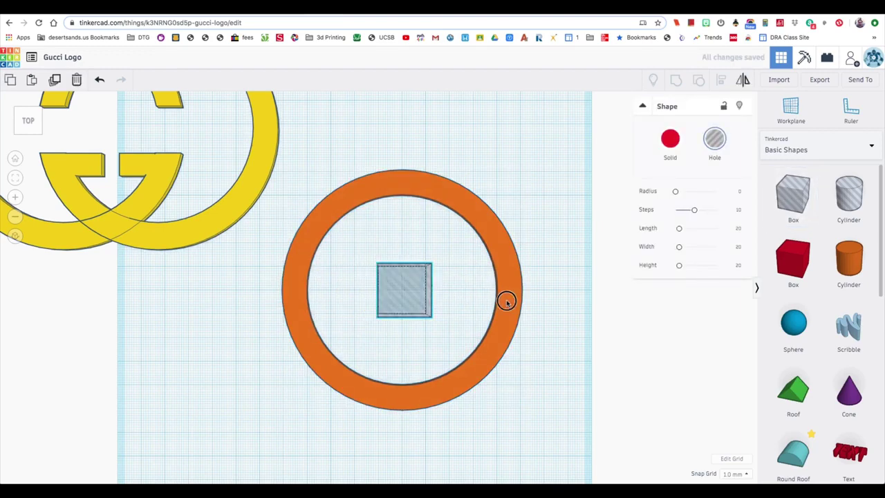
{"action": "left_click", "coordinate": [419, 305]}
{"action": "right_click_drag", "start_coordinate": [419, 305], "coordinate": [457, 292]}
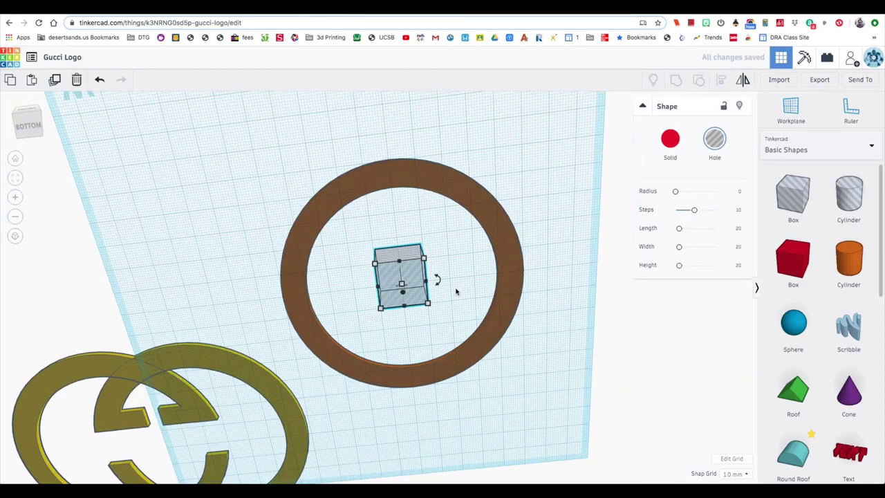
{"action": "scroll", "coordinate": [456, 292], "scroll_direction": "up", "scroll_amount": 4}
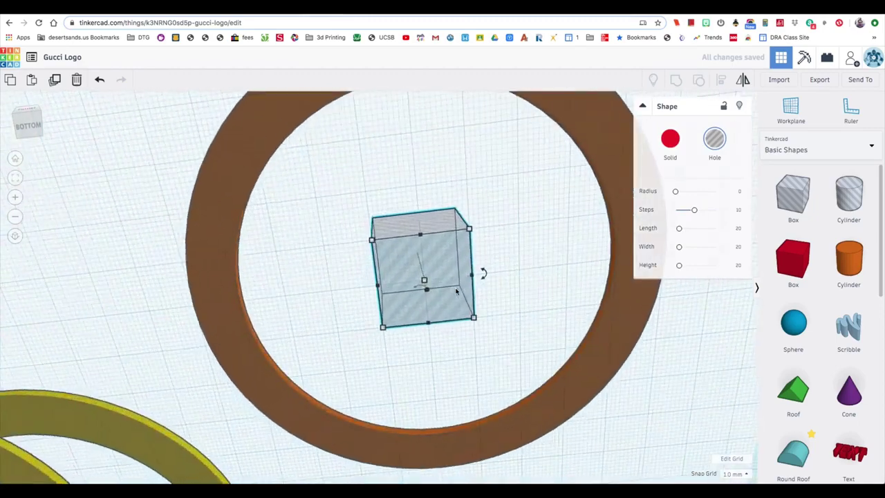
{"action": "left_click", "coordinate": [32, 131]}
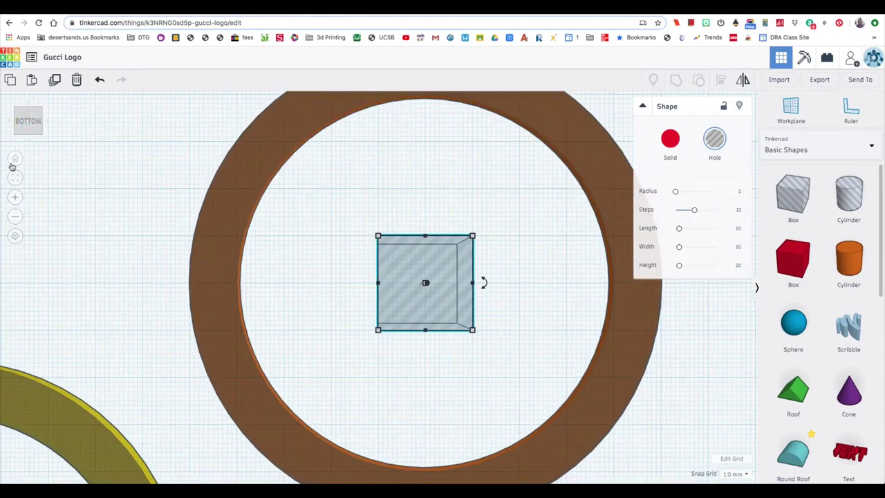
{"action": "left_click", "coordinate": [15, 178]}
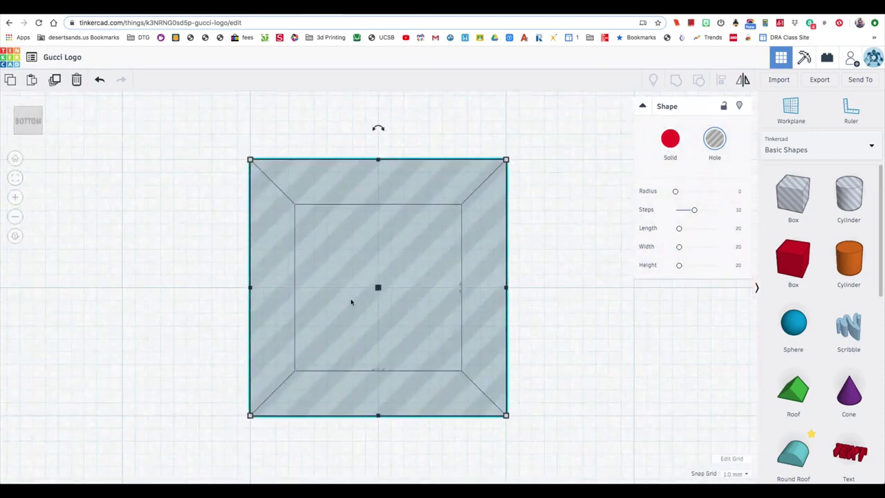
{"action": "scroll", "coordinate": [331, 295], "scroll_direction": "up", "scroll_amount": 2}
{"action": "scroll", "coordinate": [330, 294], "scroll_direction": "down", "scroll_amount": 5}
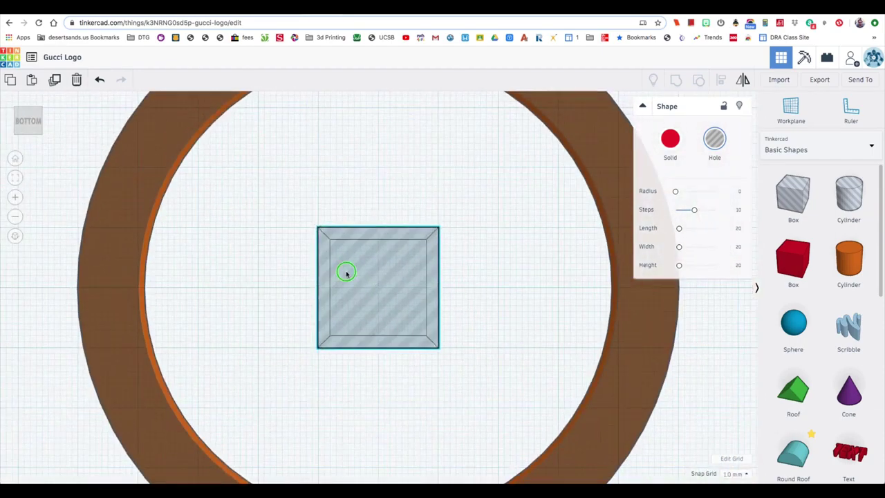
{"action": "right_click_drag", "start_coordinate": [348, 273], "coordinate": [387, 346]}
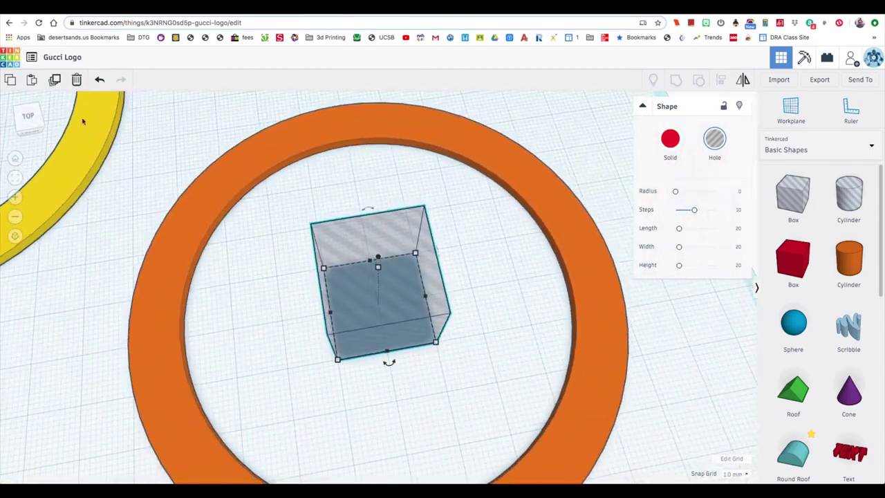
{"action": "left_click", "coordinate": [28, 118]}
{"action": "scroll", "coordinate": [217, 257], "scroll_direction": "down", "scroll_amount": 5}
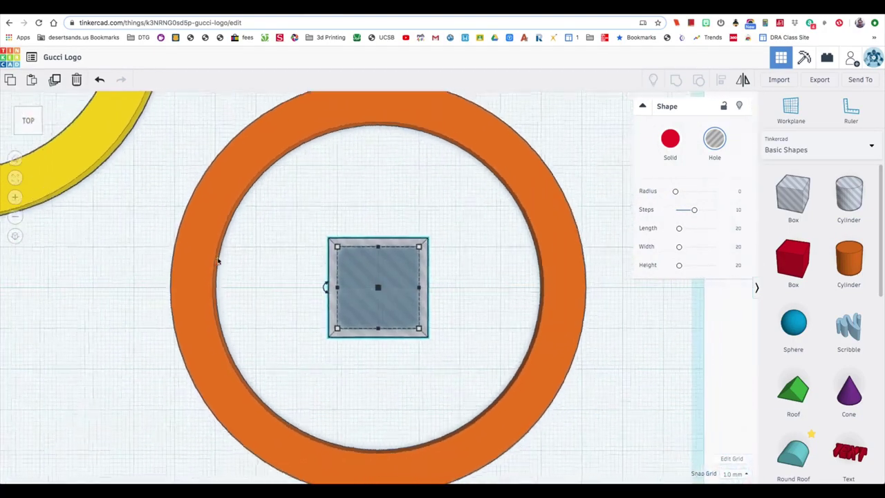
Step: Move the box hole onto the ring's right edge and group them, cutting a C-shaped gap
{"action": "left_click_drag", "start_coordinate": [392, 297], "coordinate": [513, 315]}
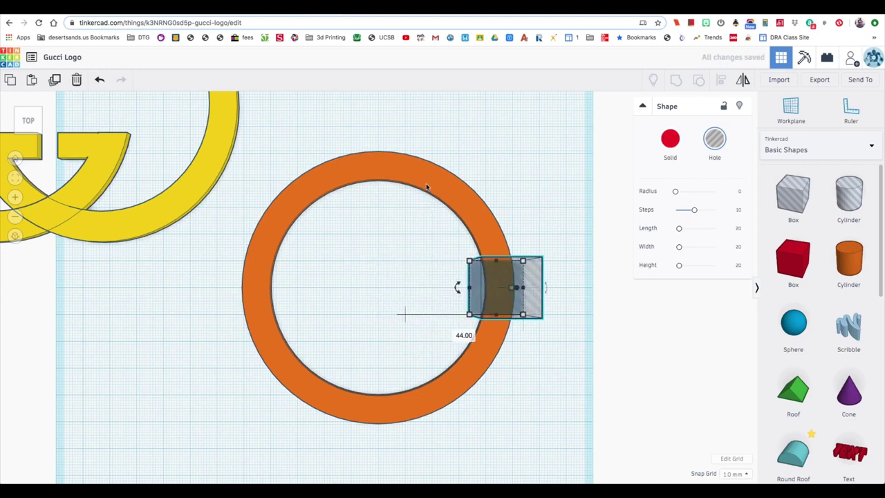
{"action": "left_click_drag", "start_coordinate": [527, 307], "coordinate": [529, 294]}
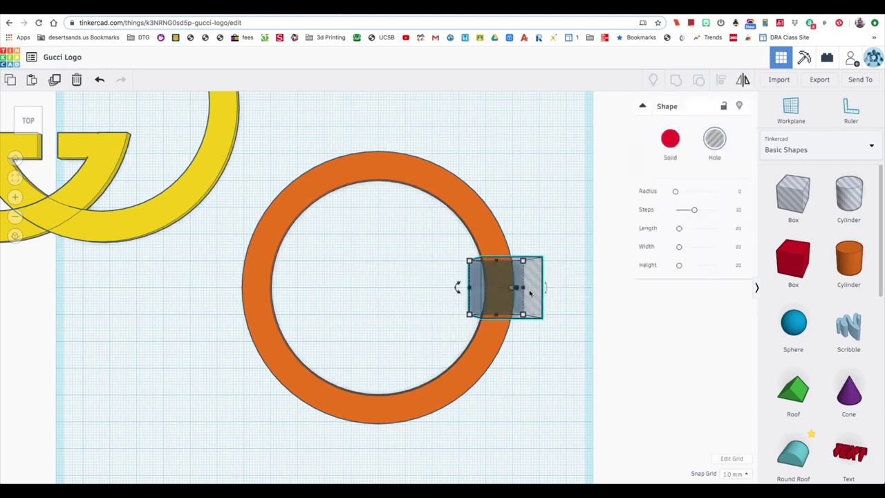
{"action": "left_click", "coordinate": [442, 194], "text": "shift"}
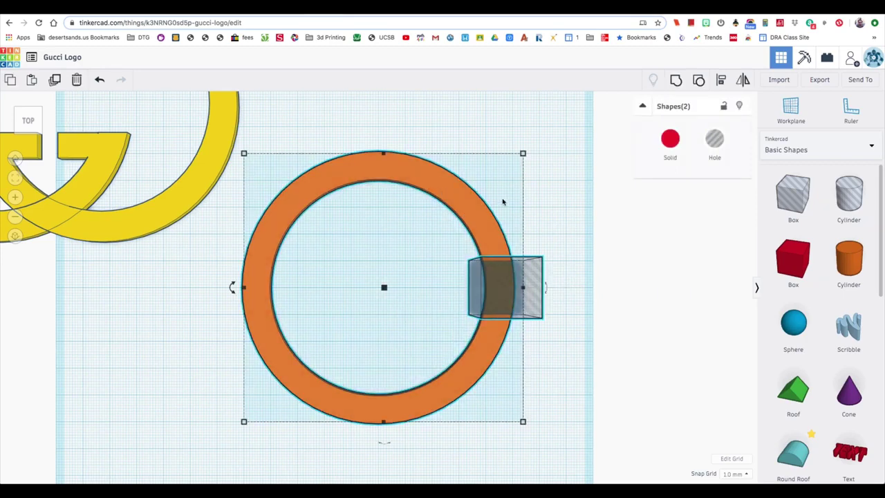
{"action": "left_click_drag", "start_coordinate": [429, 138], "coordinate": [530, 336]}
{"action": "left_click", "coordinate": [674, 80]}
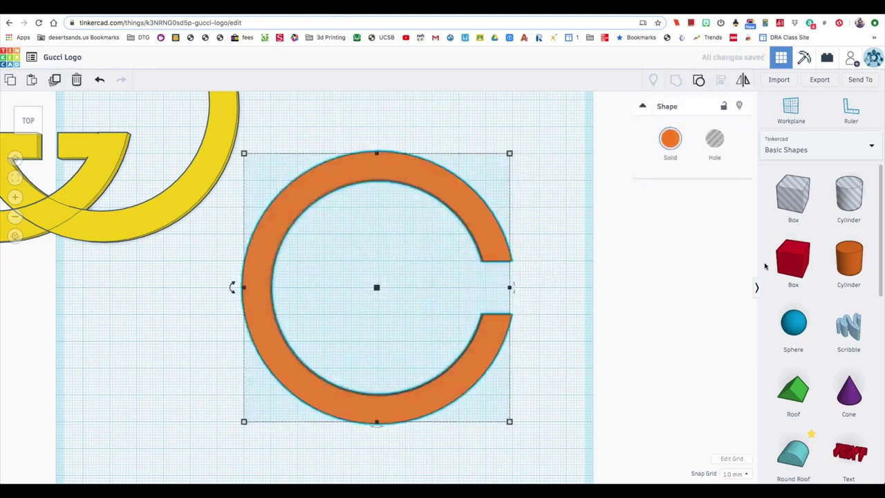
Step: Add a box with depth 9 and move it onto the ring
{"action": "left_click_drag", "start_coordinate": [793, 260], "coordinate": [432, 306]}
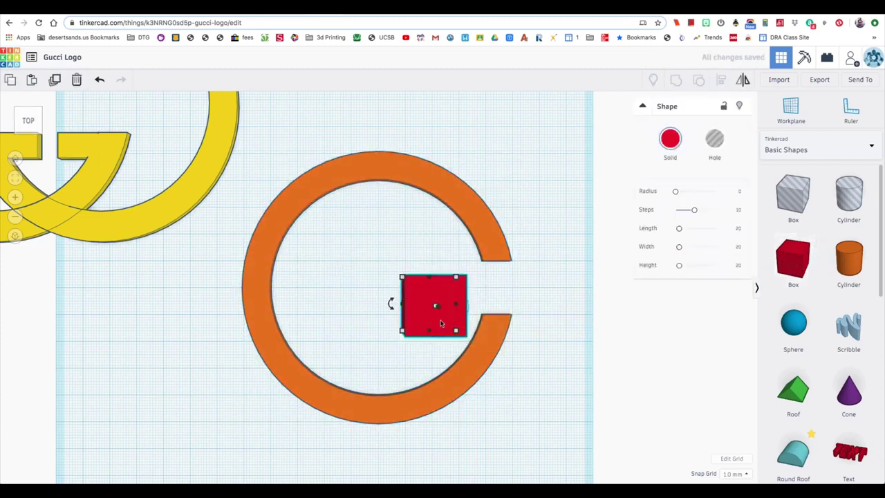
{"action": "mouse_move", "coordinate": [457, 334]}
{"action": "left_click", "coordinate": [501, 303]}
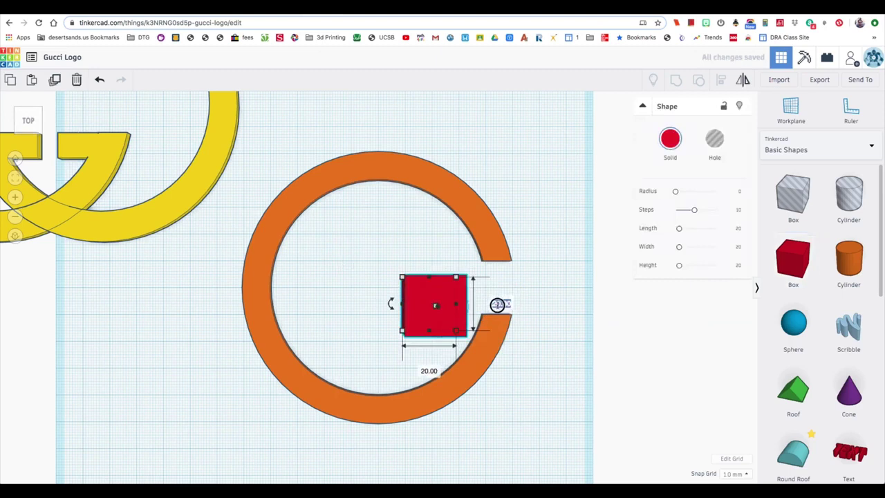
{"action": "type", "text": "9"}
{"action": "key", "text": "Return"}
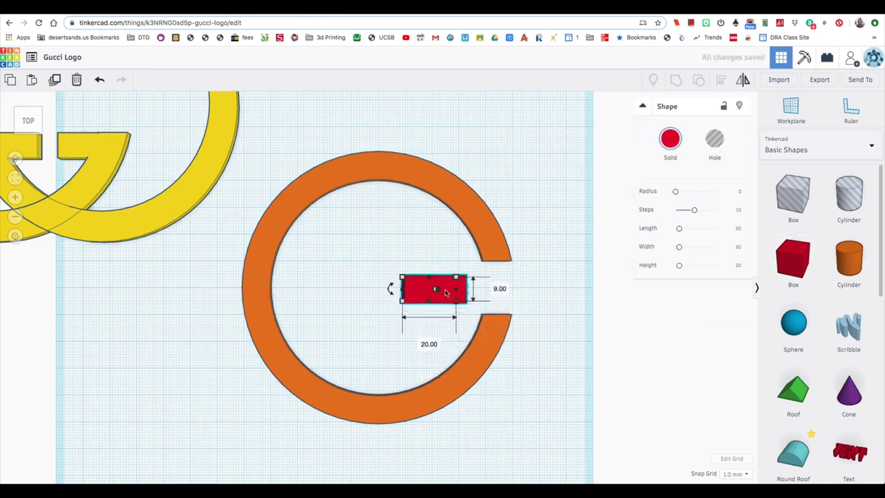
{"action": "left_click_drag", "start_coordinate": [418, 298], "coordinate": [354, 162]}
{"action": "right_click_drag", "start_coordinate": [354, 161], "coordinate": [357, 337]}
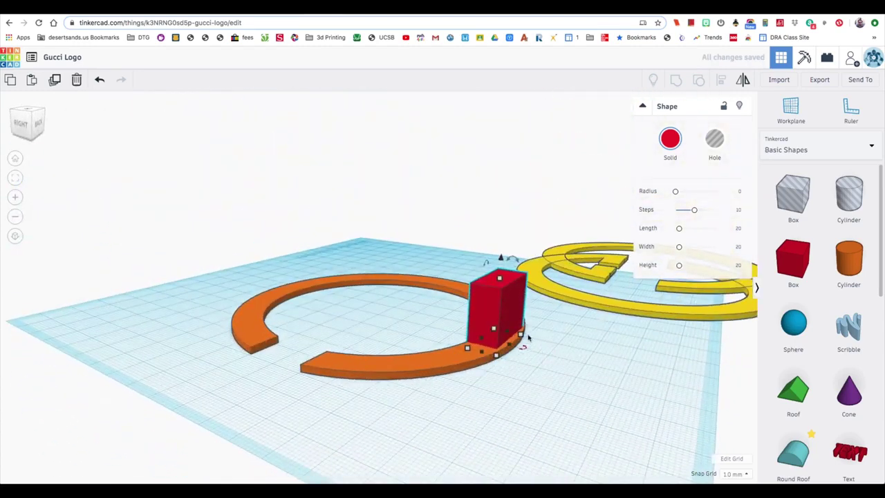
{"action": "key", "text": "Right"}
{"action": "key", "text": "Right"}
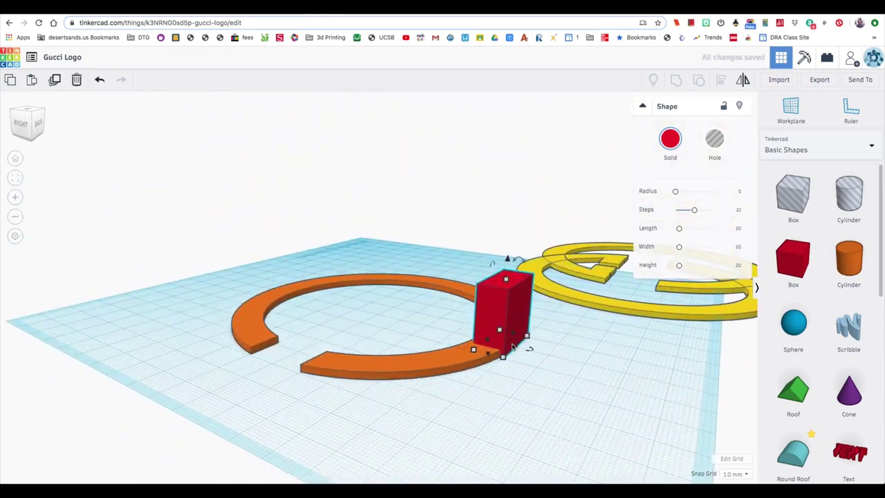
Step: Position the box at the ring's open end and flatten it to height 5
{"action": "right_click_drag", "start_coordinate": [487, 355], "coordinate": [555, 365]}
{"action": "mouse_move", "coordinate": [493, 320]}
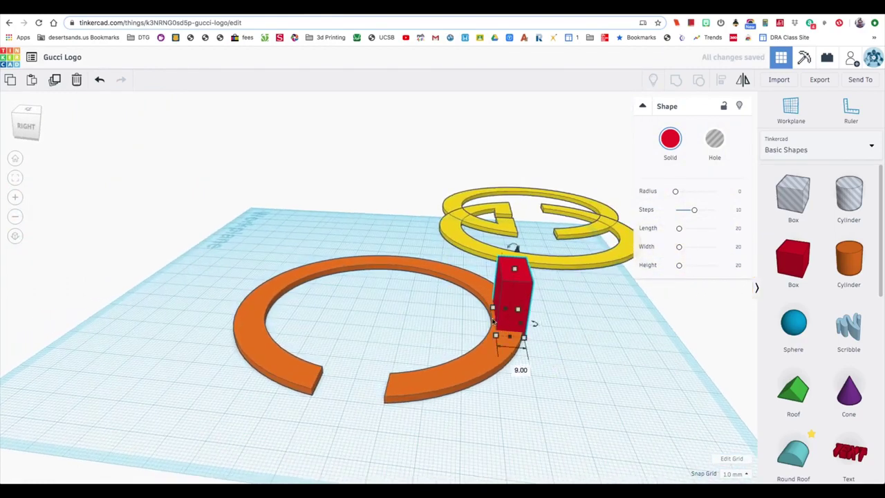
{"action": "right_click_drag", "start_coordinate": [490, 339], "coordinate": [515, 343]}
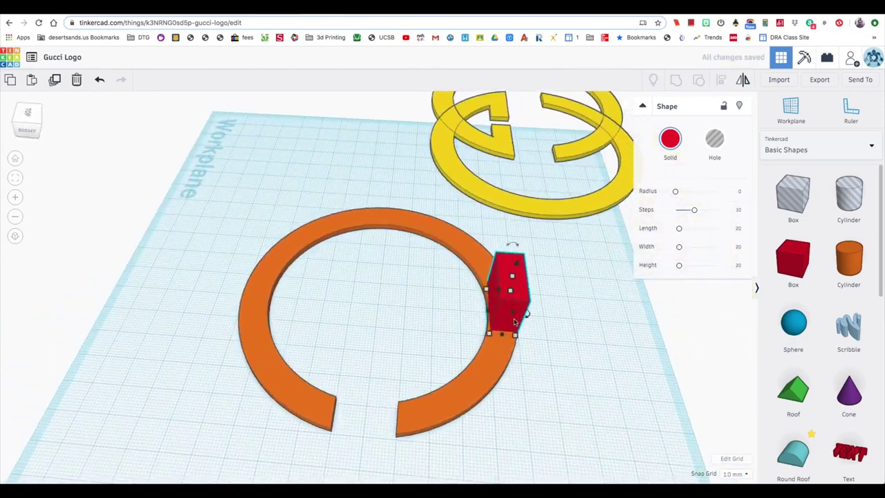
{"action": "left_click_drag", "start_coordinate": [514, 322], "coordinate": [316, 409]}
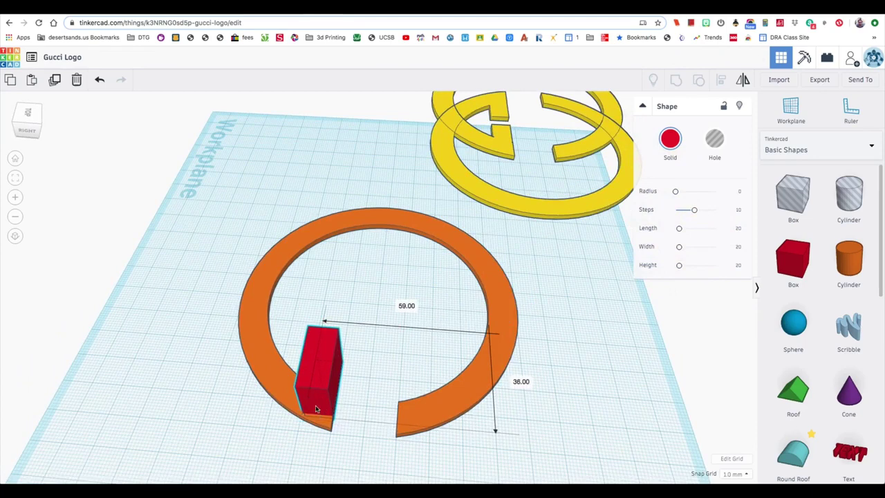
{"action": "right_click_drag", "start_coordinate": [377, 376], "coordinate": [595, 215]}
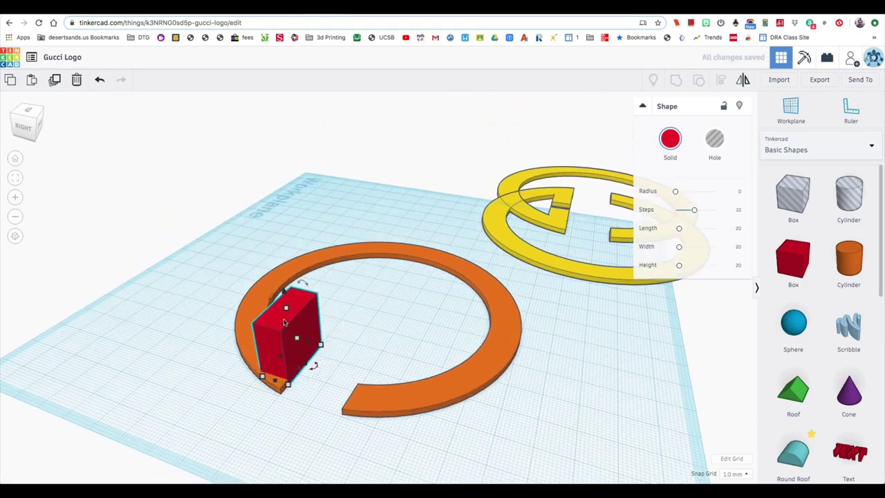
{"action": "left_click", "coordinate": [331, 335]}
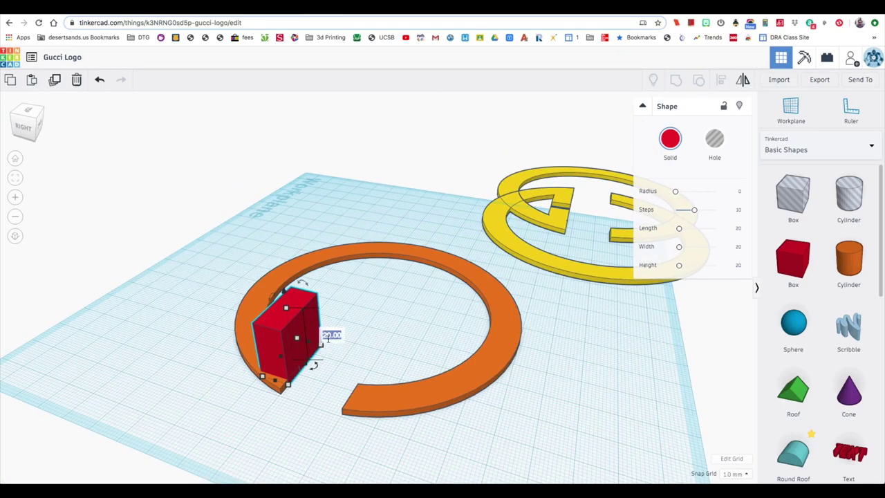
{"action": "type", "text": "5"}
{"action": "key", "text": "Return"}
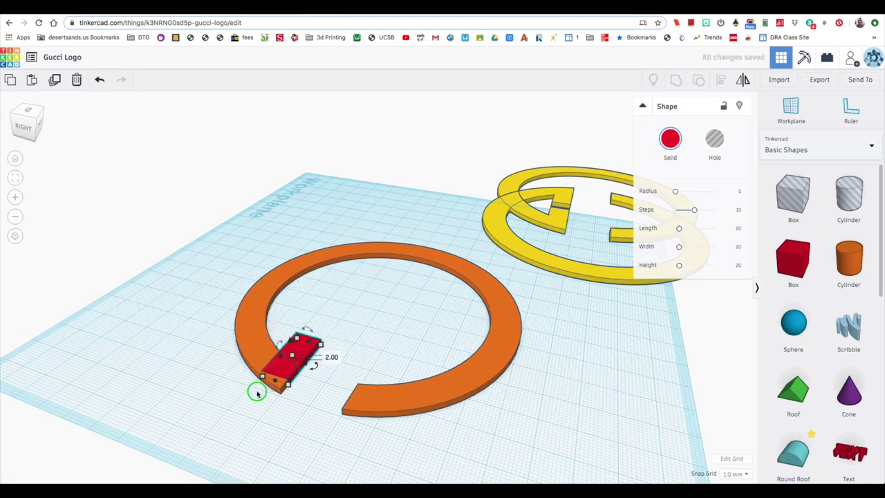
Step: Group the box and ring into a G shape and colour it yellow
{"action": "right_click_drag", "start_coordinate": [255, 389], "coordinate": [399, 468]}
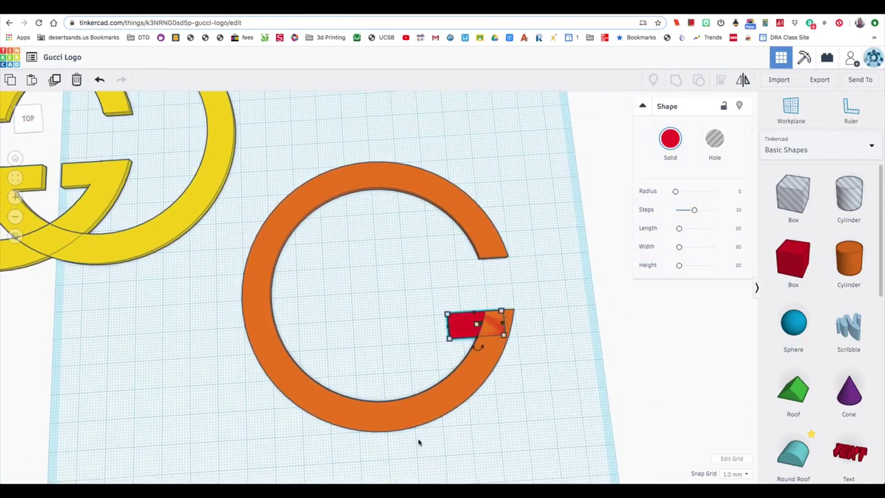
{"action": "left_click_drag", "start_coordinate": [437, 294], "coordinate": [507, 340]}
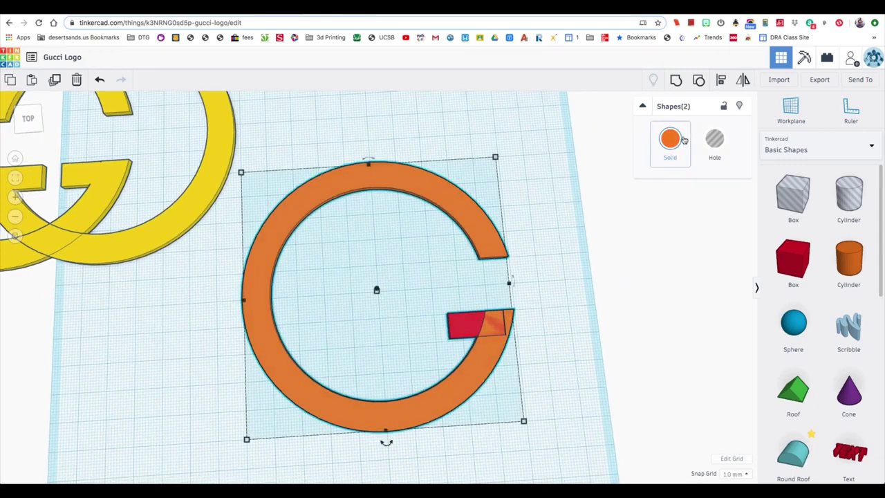
{"action": "left_click", "coordinate": [676, 80]}
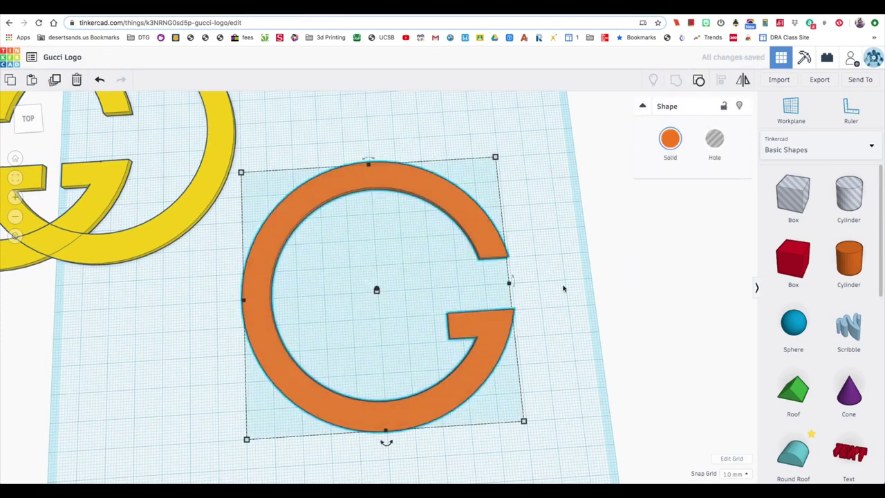
{"action": "left_click", "coordinate": [670, 139]}
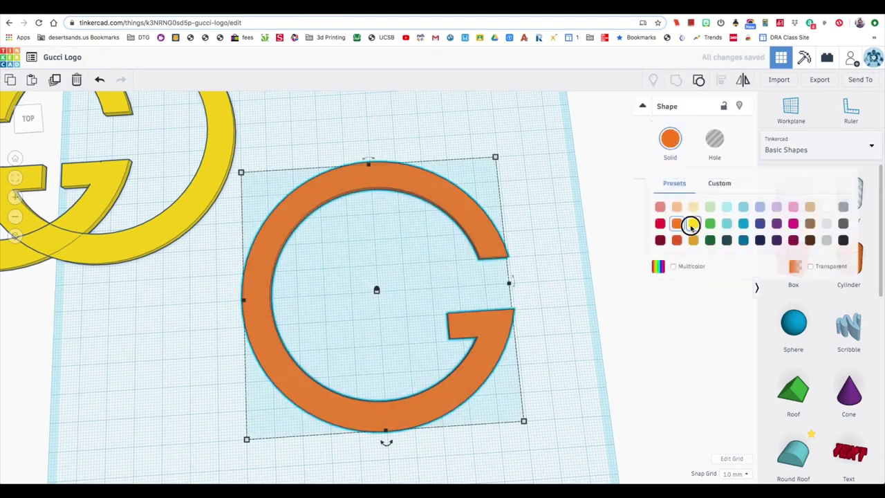
{"action": "left_click", "coordinate": [688, 223]}
{"action": "scroll", "coordinate": [541, 325], "scroll_direction": "down", "scroll_amount": 5}
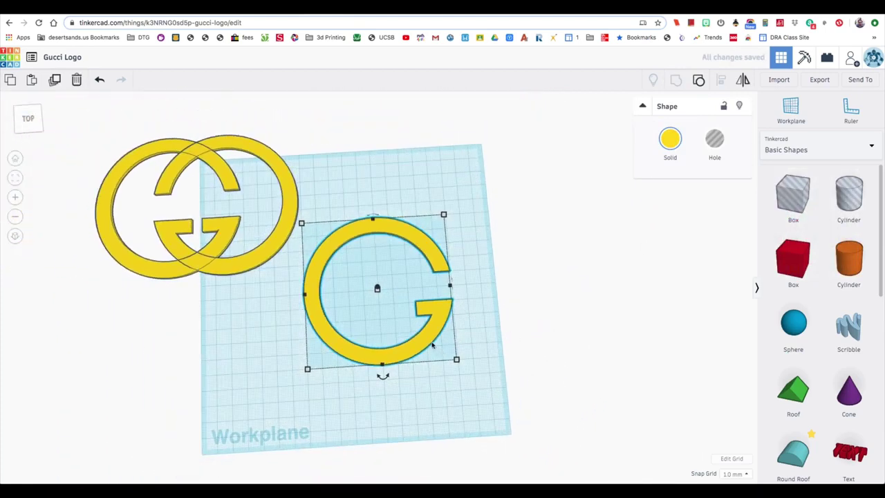
Step: Duplicate the yellow G and rotate the copy 180 degrees
{"action": "left_click_drag", "start_coordinate": [458, 383], "coordinate": [540, 351]}
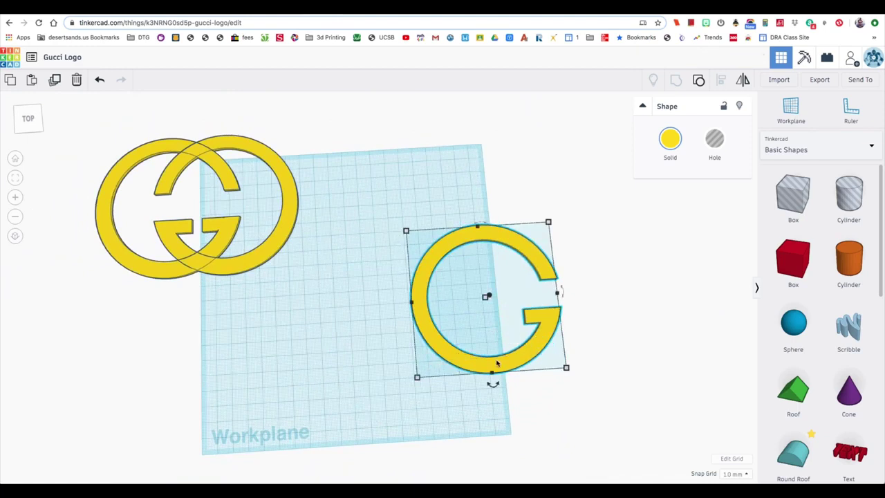
{"action": "key", "text": "ctrl+v"}
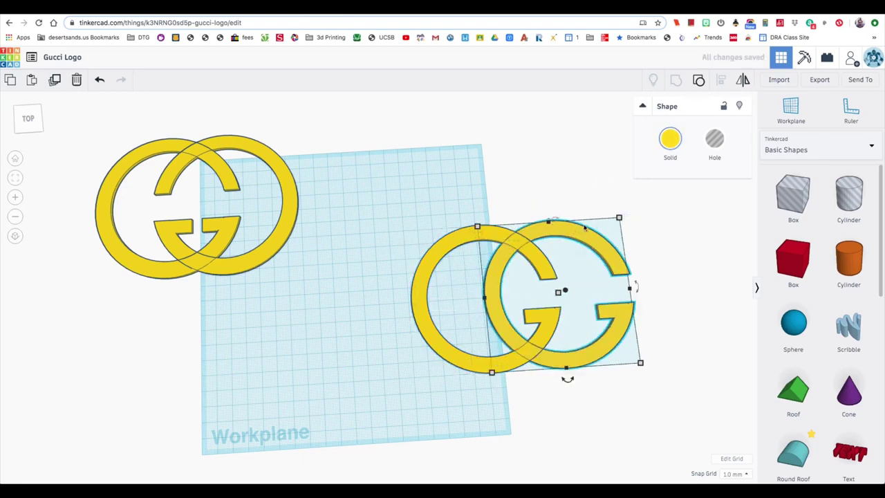
{"action": "left_click_drag", "start_coordinate": [640, 287], "coordinate": [639, 288]}
{"action": "mouse_move", "coordinate": [567, 380]}
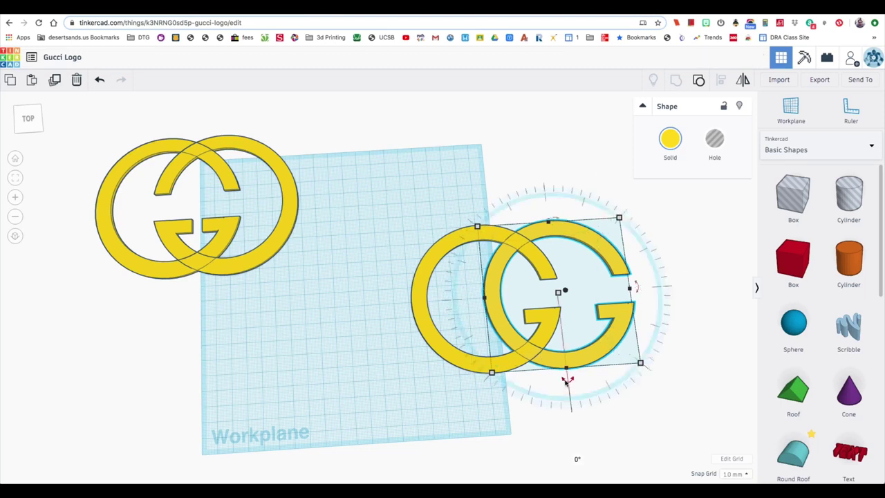
{"action": "mouse_move", "coordinate": [636, 285]}
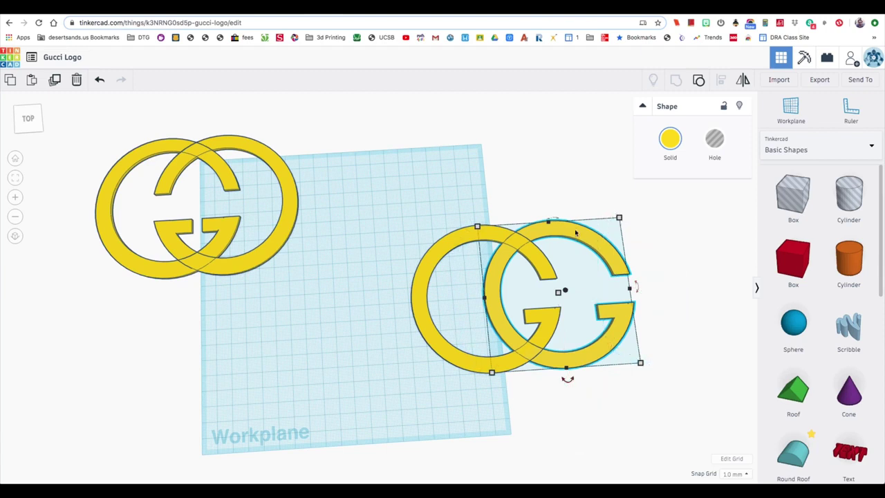
{"action": "left_click_drag", "start_coordinate": [555, 220], "coordinate": [467, 306]}
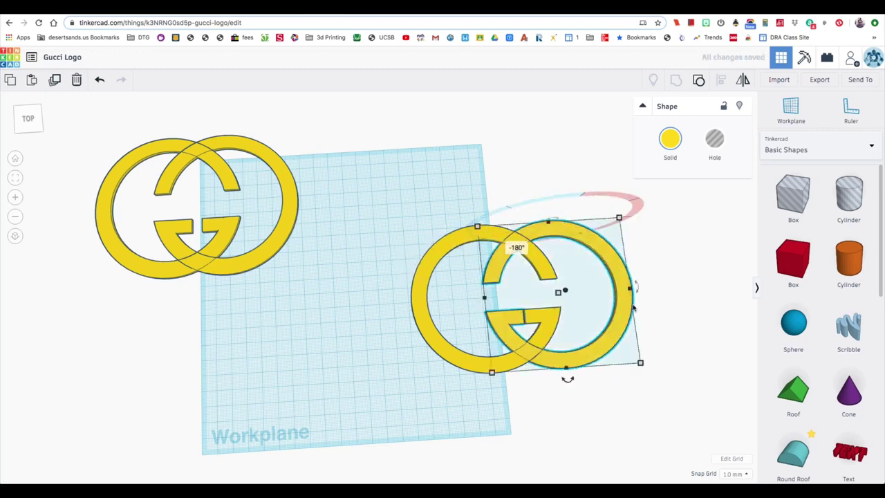
Step: Nudge the rotated copy left to interlock with the first G, then select both
{"action": "key", "text": "Left"}
{"action": "key", "text": "Left"}
{"action": "key", "text": "Left"}
{"action": "key", "text": "Left"}
{"action": "key", "text": "Left"}
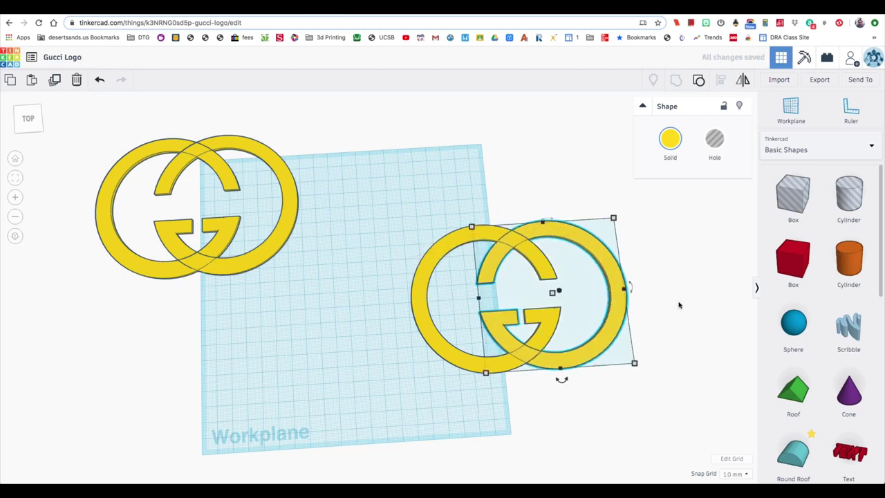
{"action": "key", "text": "Left"}
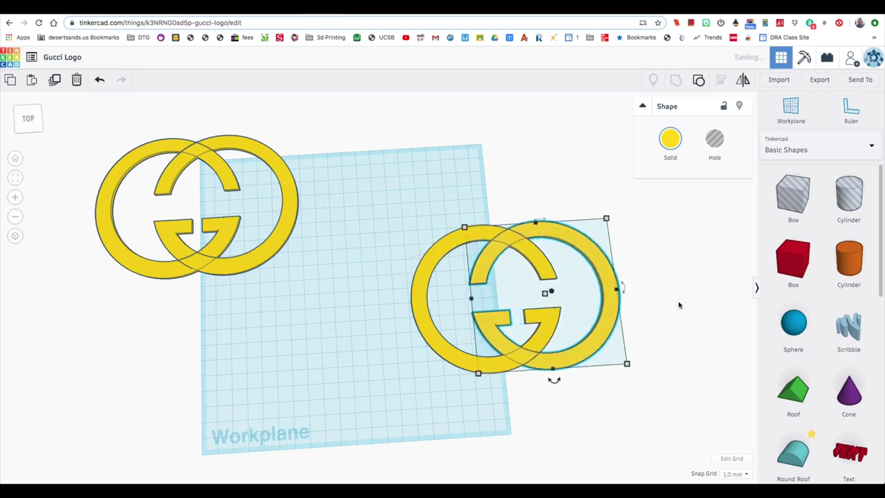
{"action": "left_click_drag", "start_coordinate": [435, 212], "coordinate": [591, 357]}
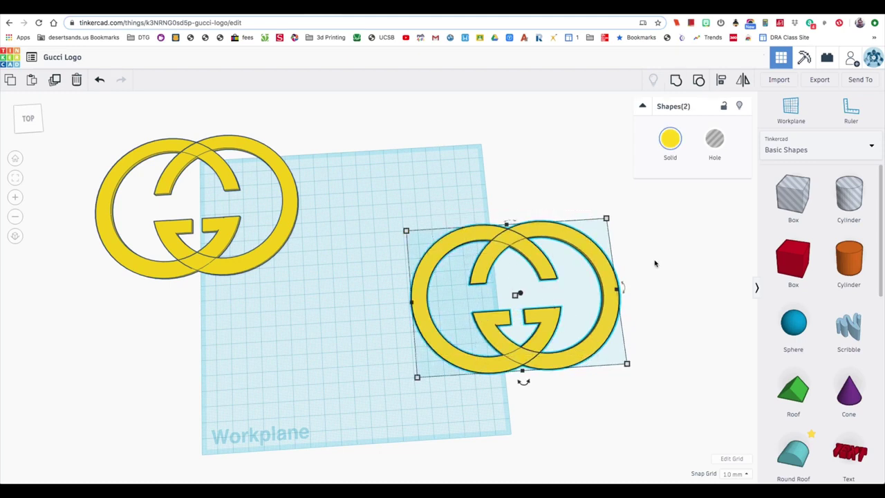
Step: Group the two Gs, place the logo on the workplane and scale it to about 83 by 60 mm
{"action": "left_click", "coordinate": [676, 79]}
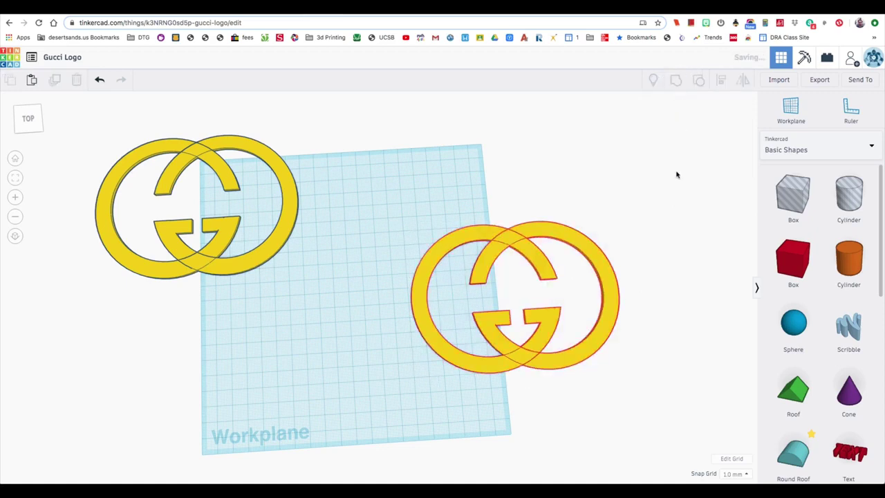
{"action": "left_click_drag", "start_coordinate": [609, 322], "coordinate": [458, 372]}
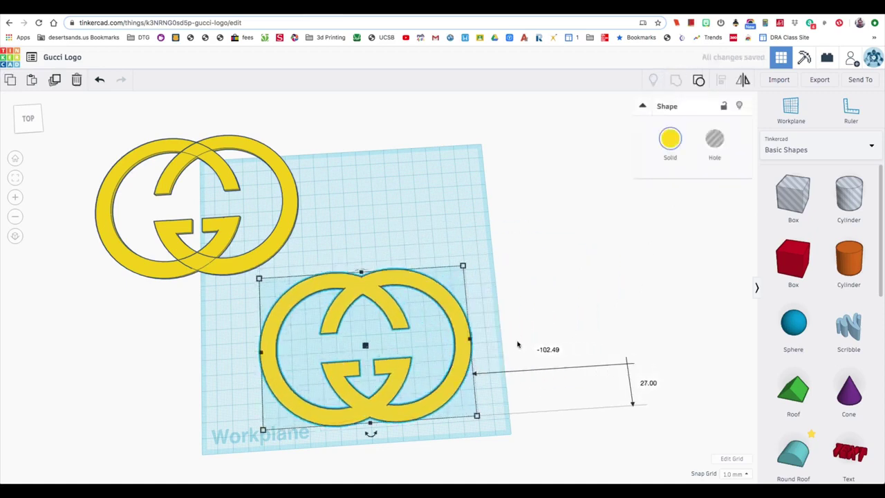
{"action": "left_click_drag", "start_coordinate": [464, 266], "coordinate": [408, 276]}
{"action": "left_click", "coordinate": [489, 345]}
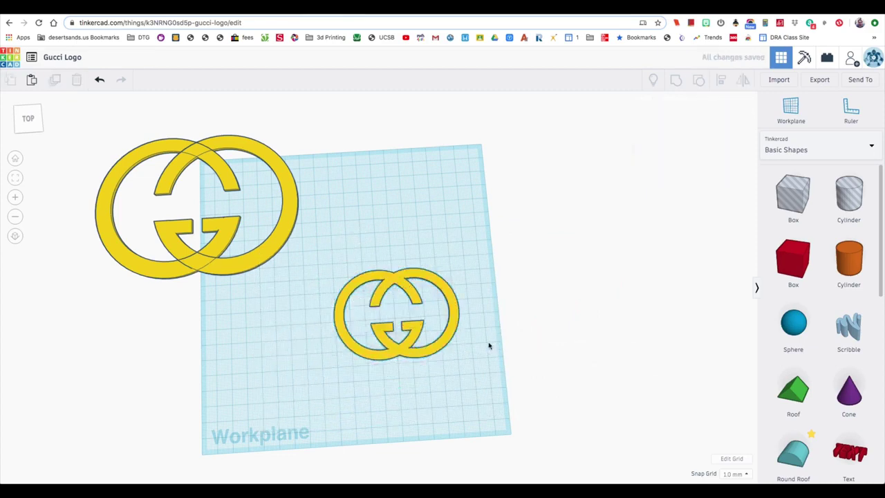
{"action": "right_click_drag", "start_coordinate": [470, 380], "coordinate": [453, 299]}
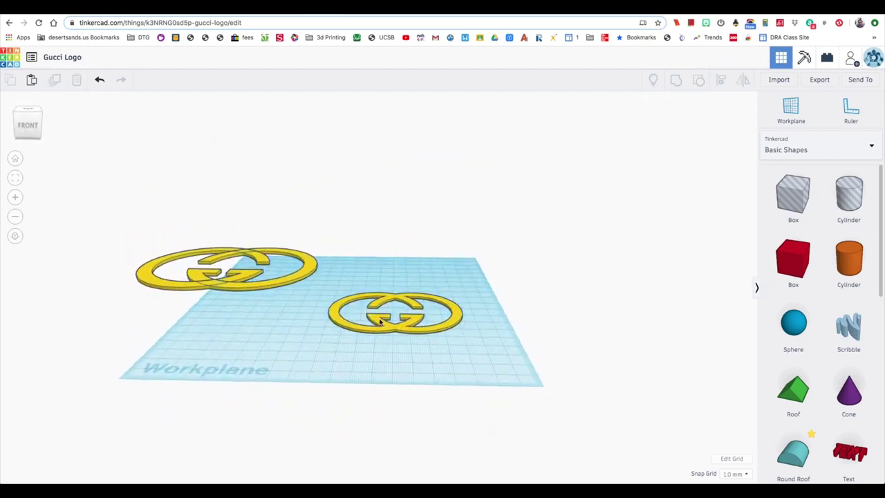